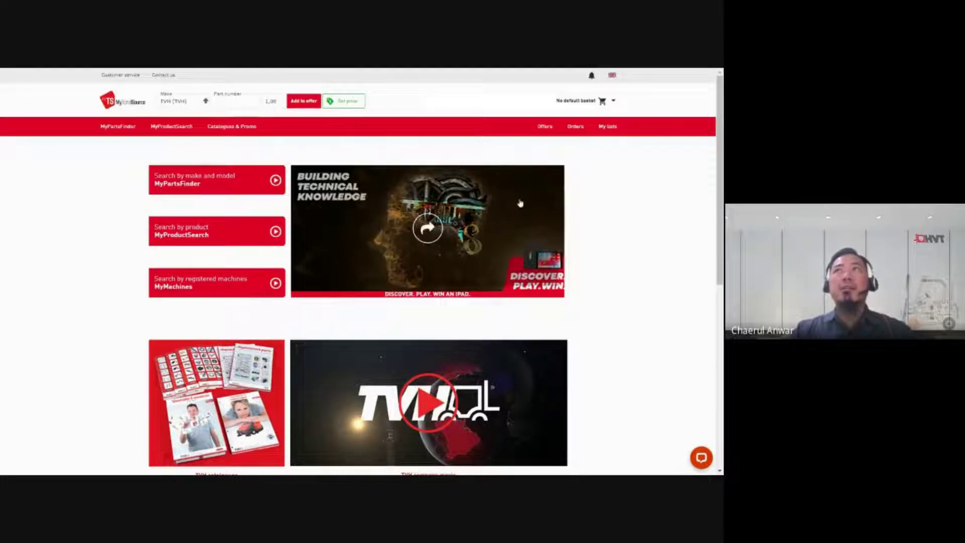
Step: Open the account's Orders page from the red navigation bar
left_click(576, 128)
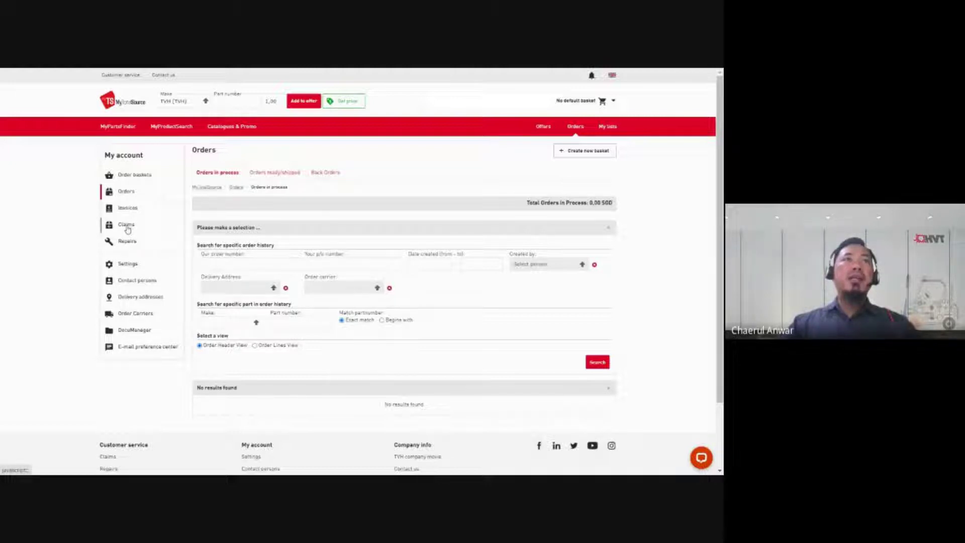
Step: Start a new claim from Claims and begin an order search by invoice number
left_click(127, 226)
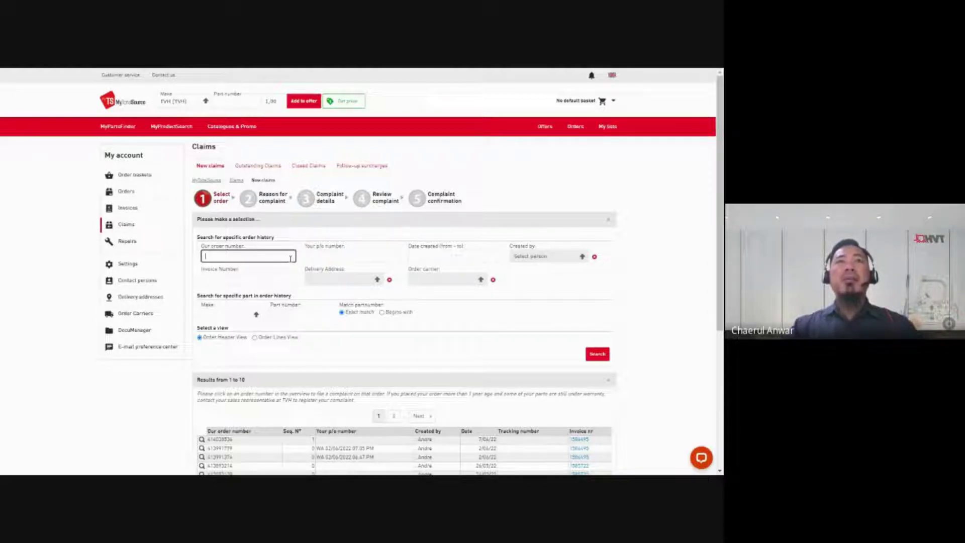
left_click(282, 278)
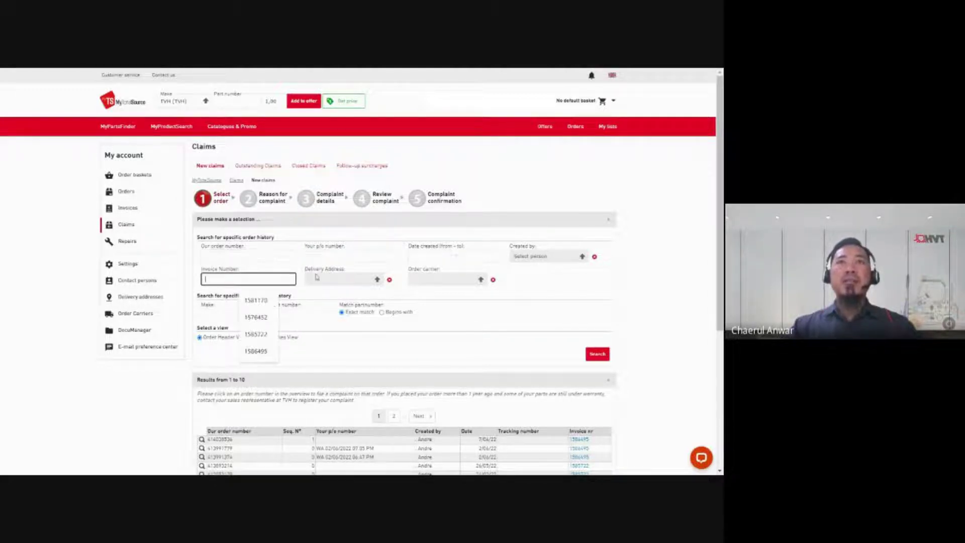
left_click(356, 254)
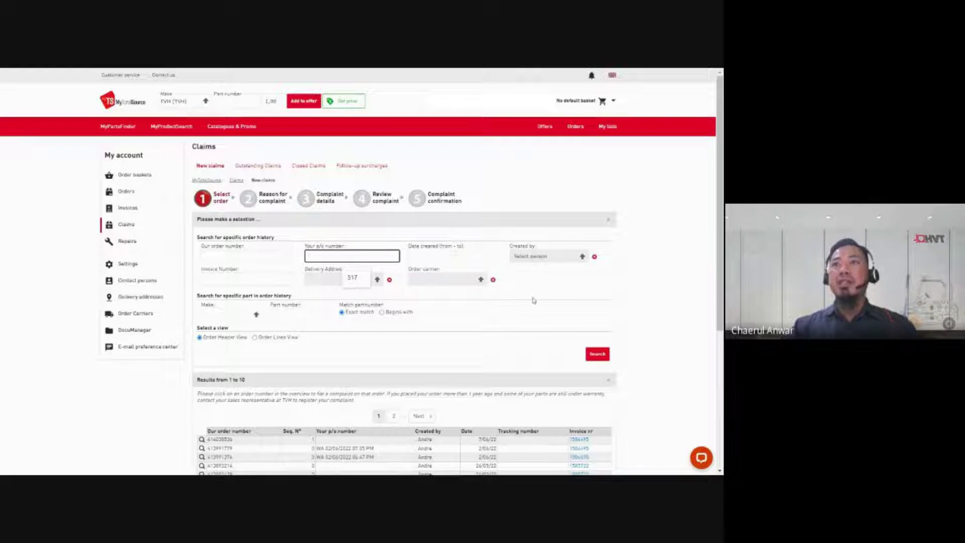
left_click(644, 321)
left_click_drag(720, 285, 721, 288)
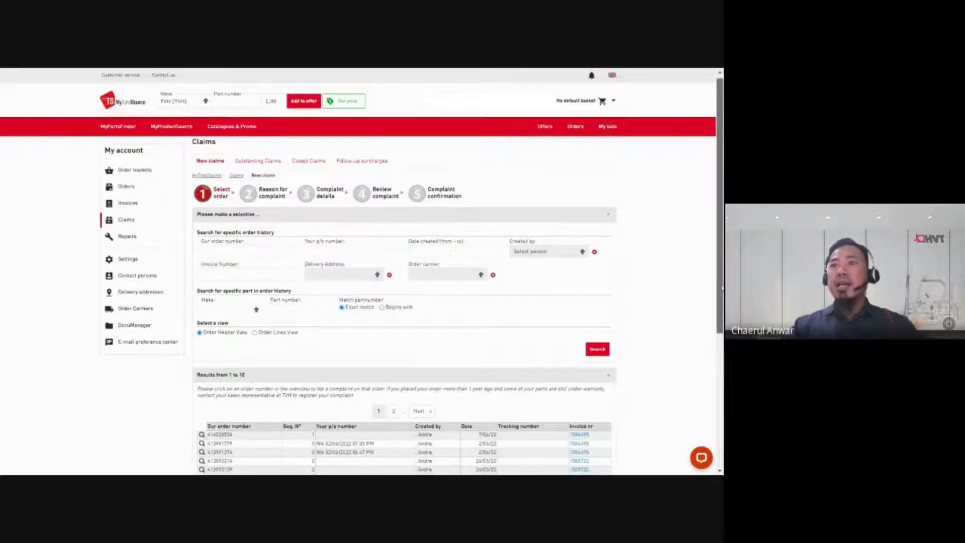
scroll(590, 329, "down", 2)
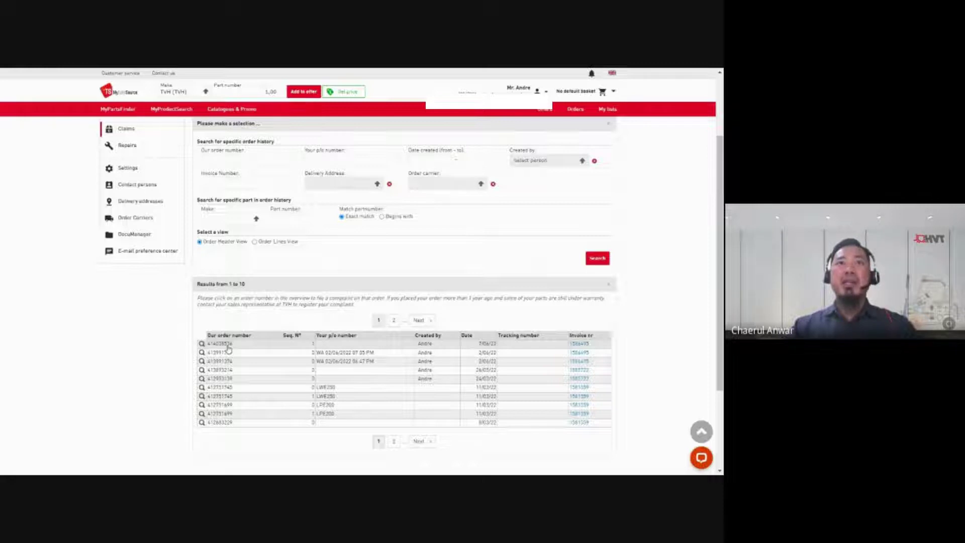
scroll(644, 303, "up", 1)
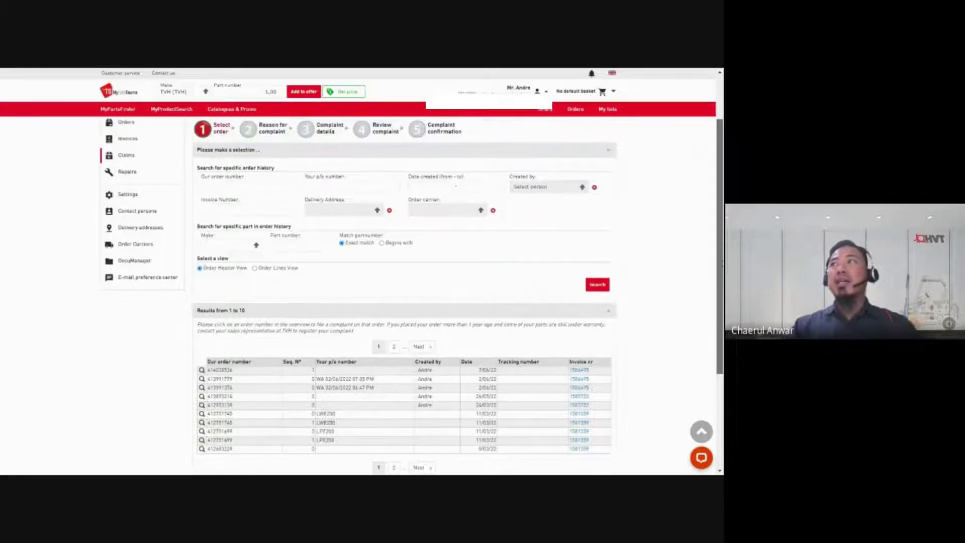
scroll(238, 429, "up", 1)
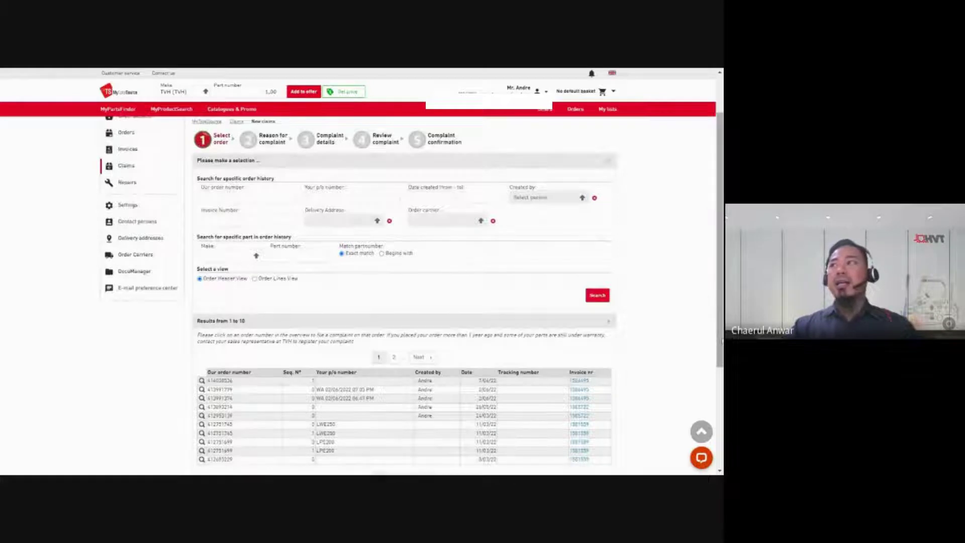
left_click_drag(721, 342, 722, 296)
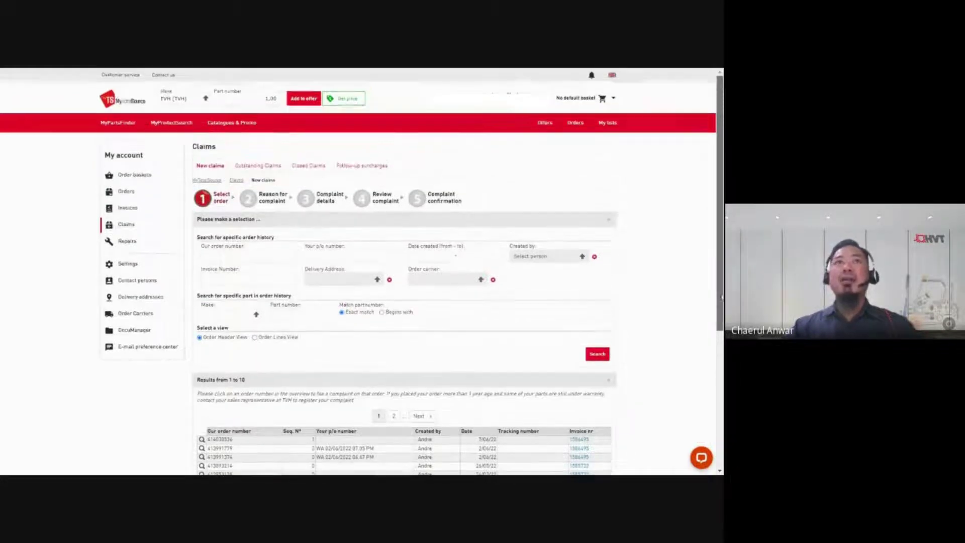
left_click(270, 257)
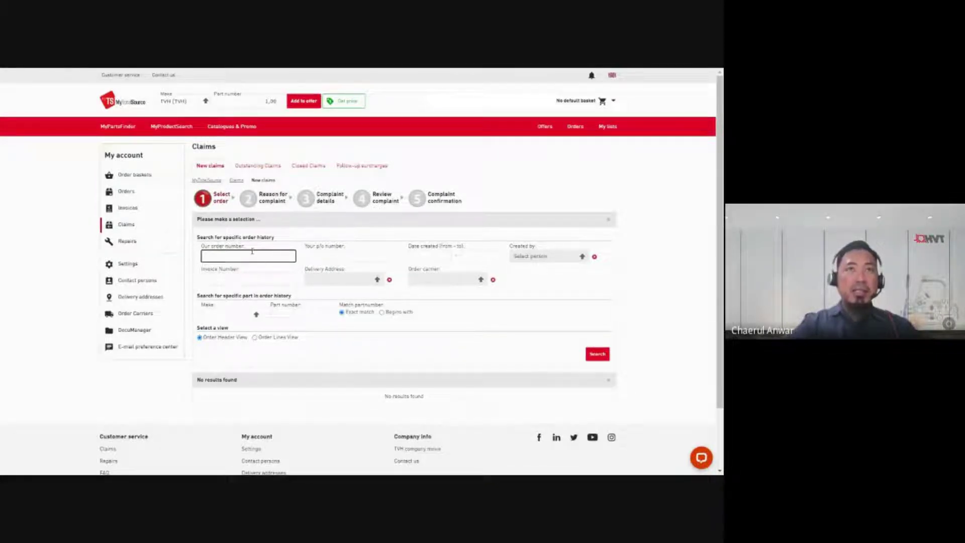
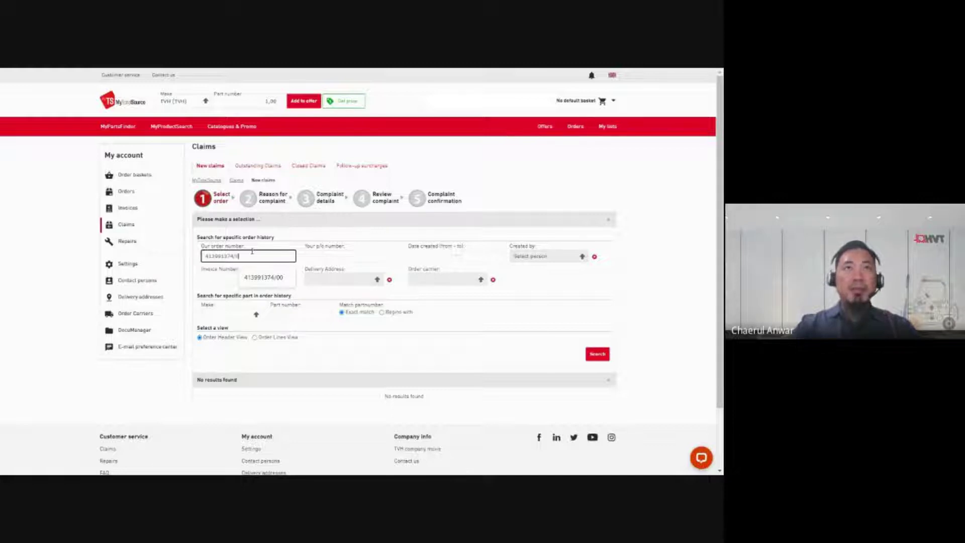
left_click(602, 357)
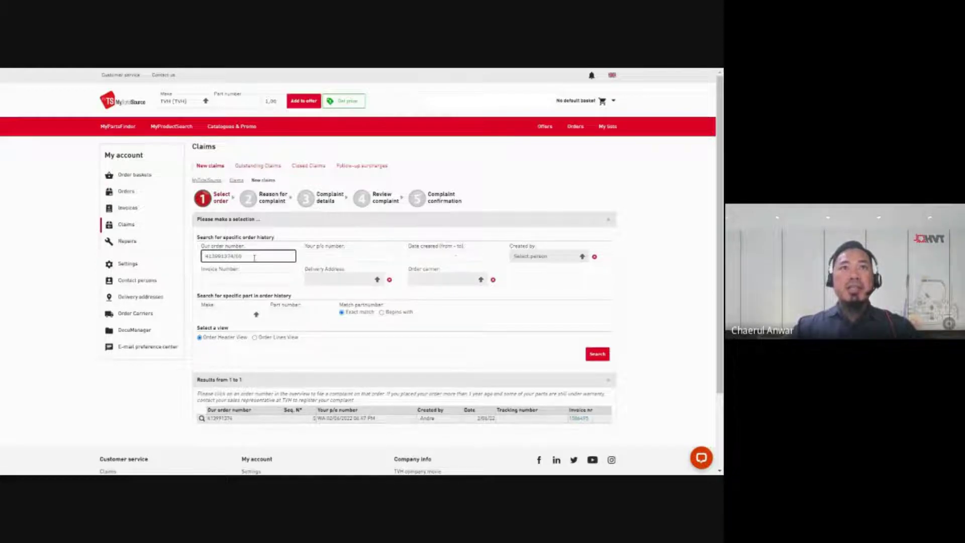
left_click_drag(242, 257, 205, 258)
Step: Search by invoice number 1586495 instead, listing its three orders, then clear the field
key("BackSpace")
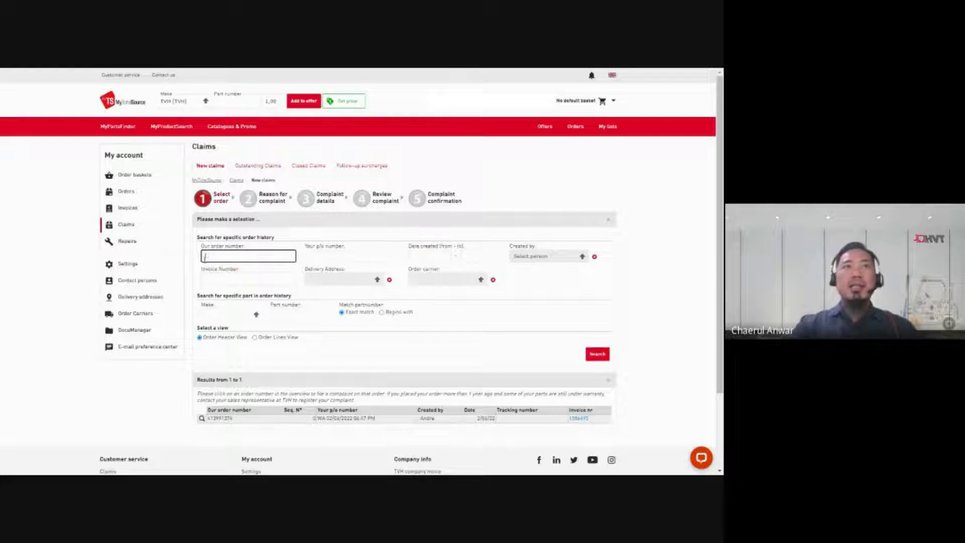
left_click(205, 279)
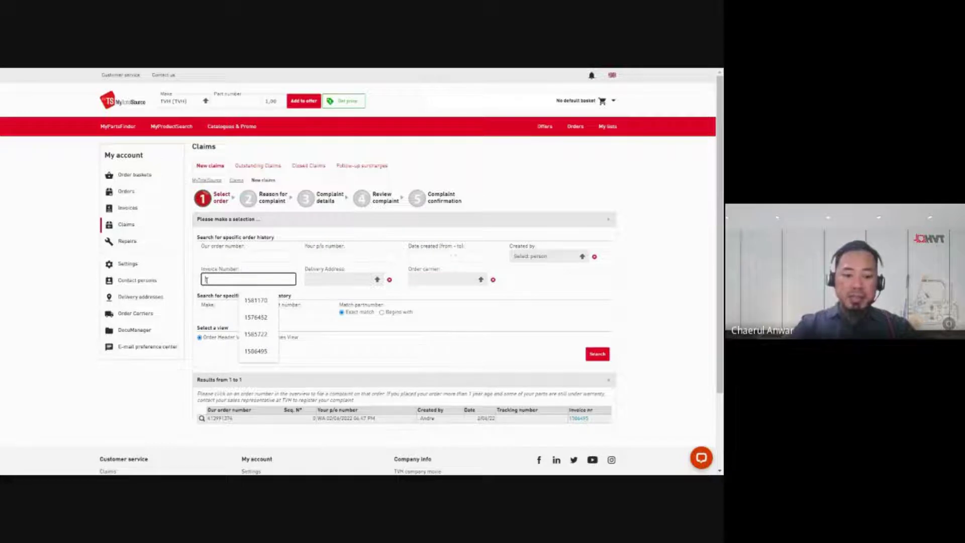
type("158")
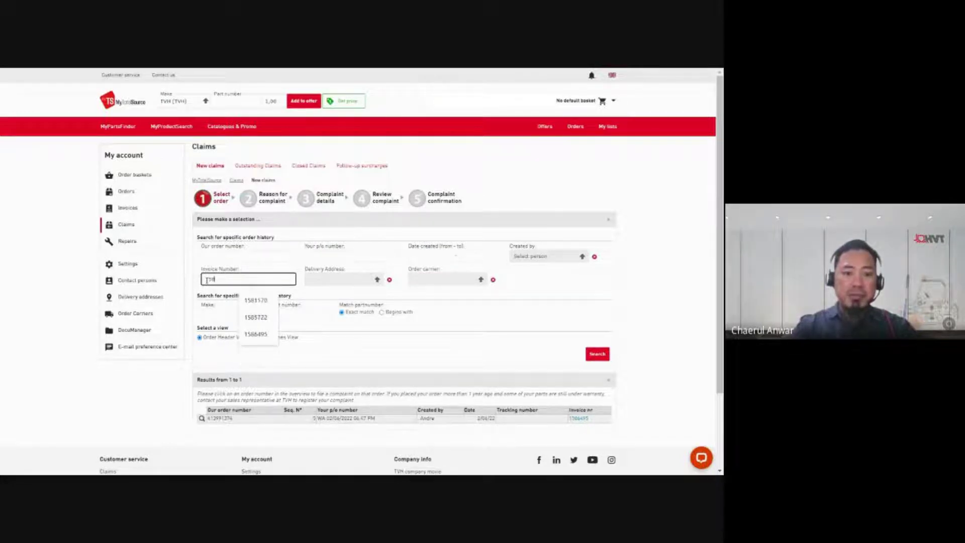
type("6")
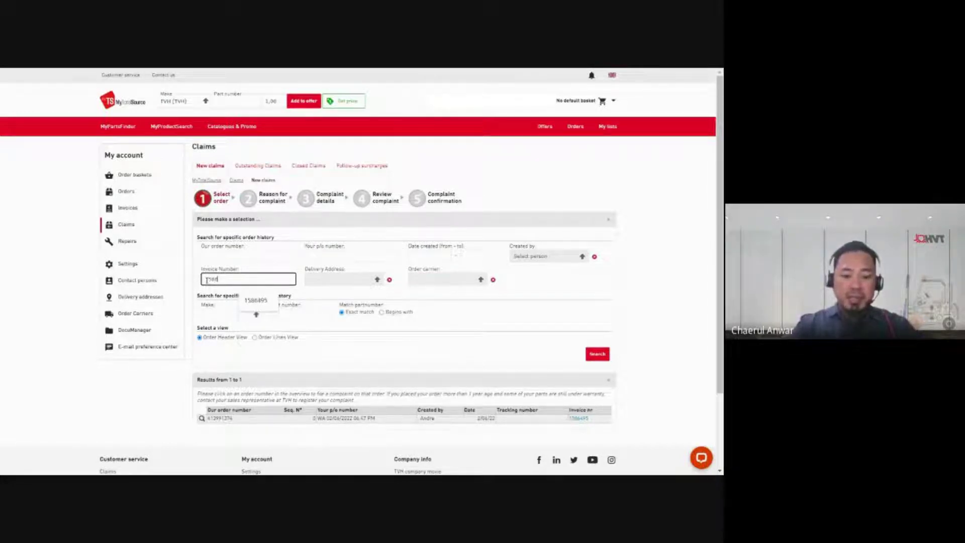
type("495")
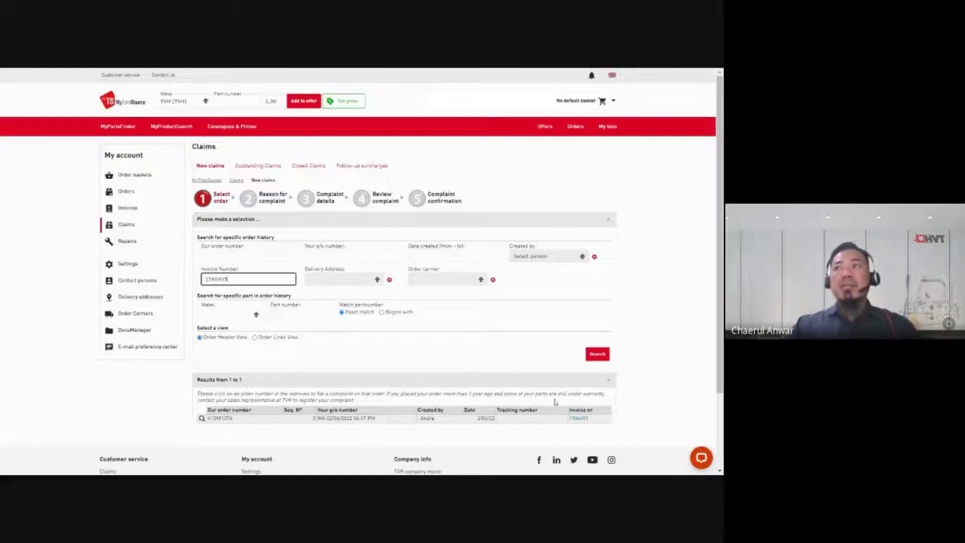
left_click(594, 354)
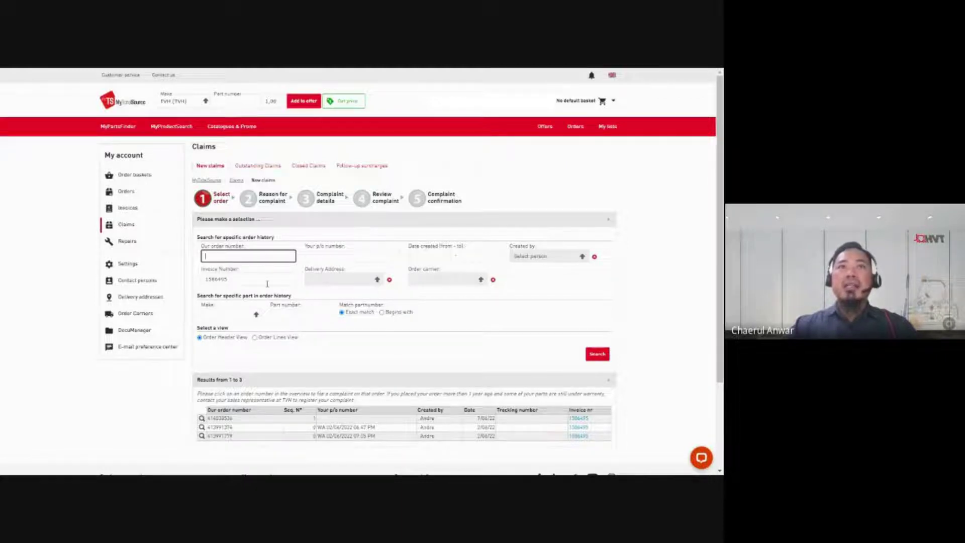
left_click_drag(266, 282, 204, 280)
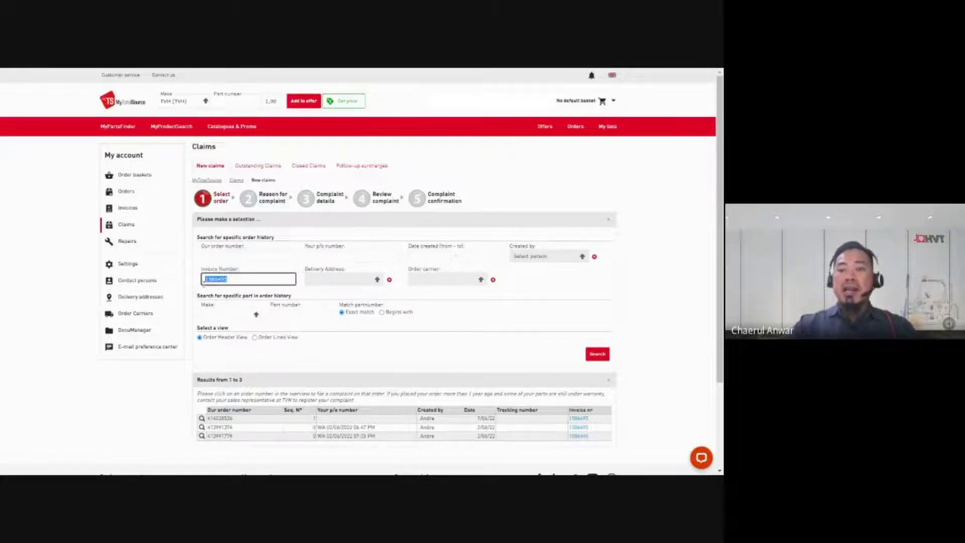
key("BackSpace")
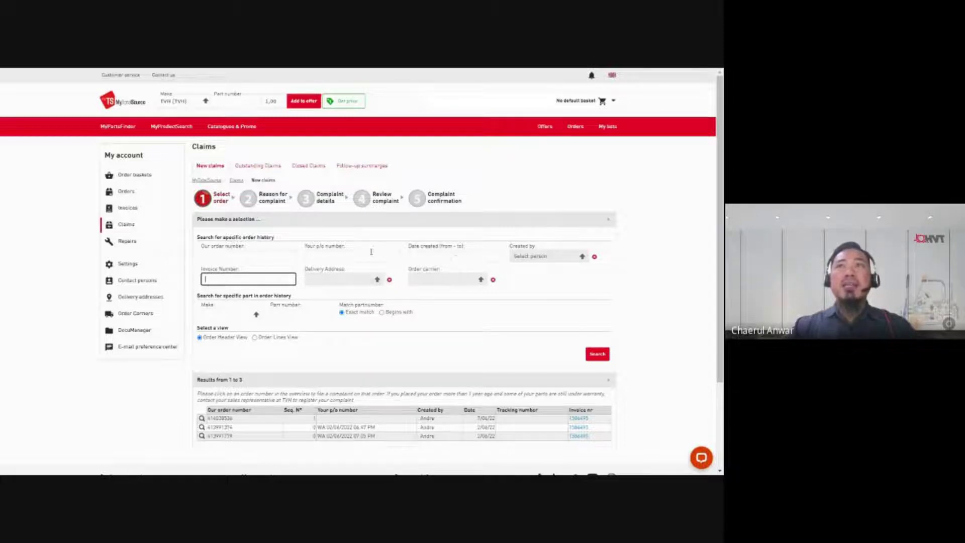
Step: Re-search the suggested order number, pick the found order, and show the complaint reasons
left_click(246, 257)
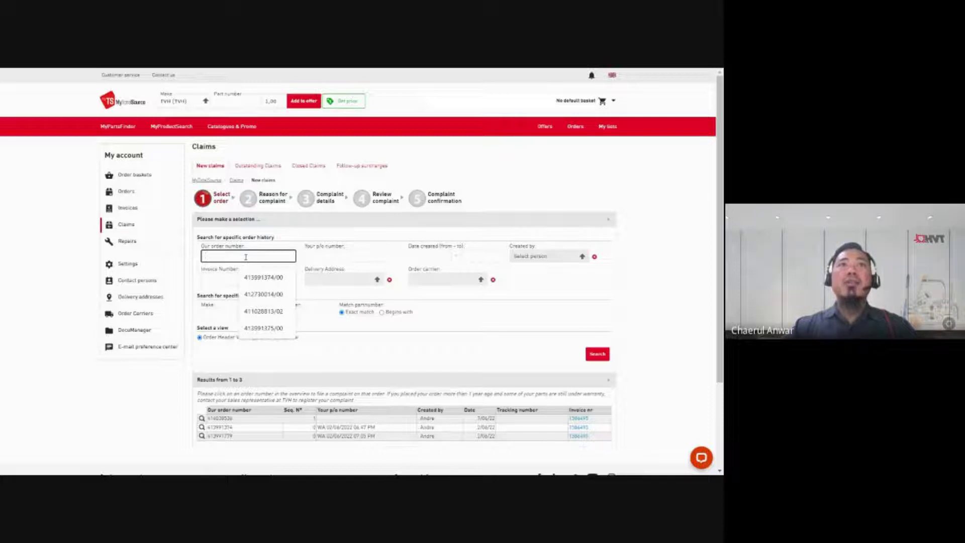
left_click(260, 277)
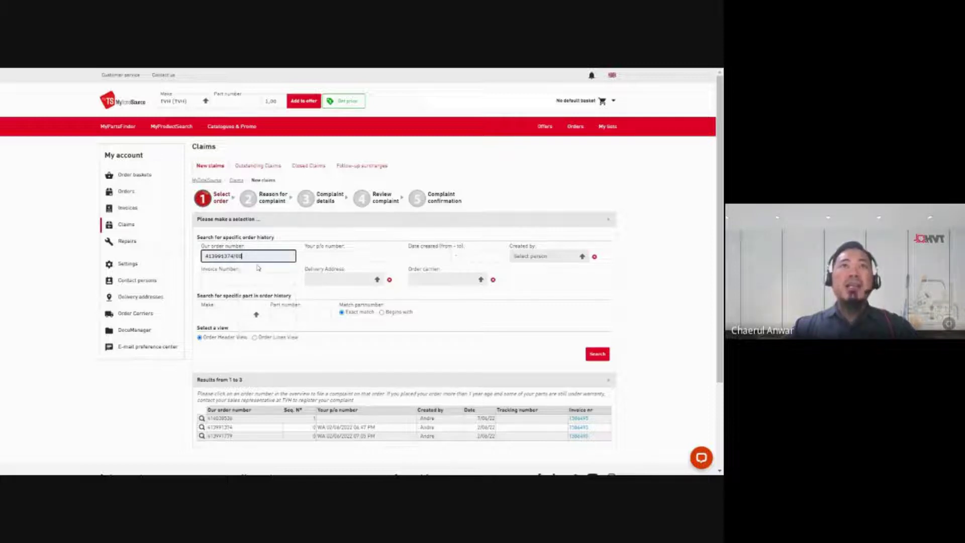
left_click(600, 354)
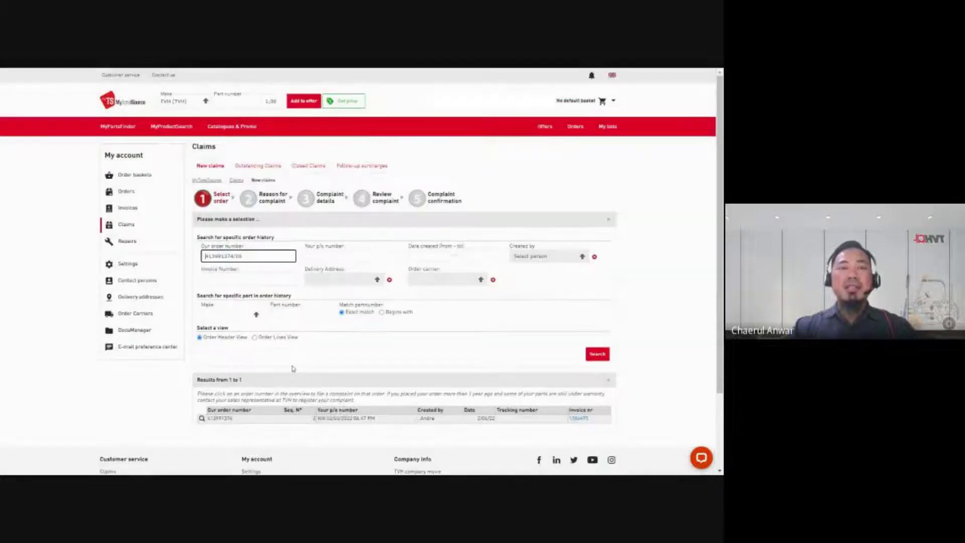
left_click(229, 420)
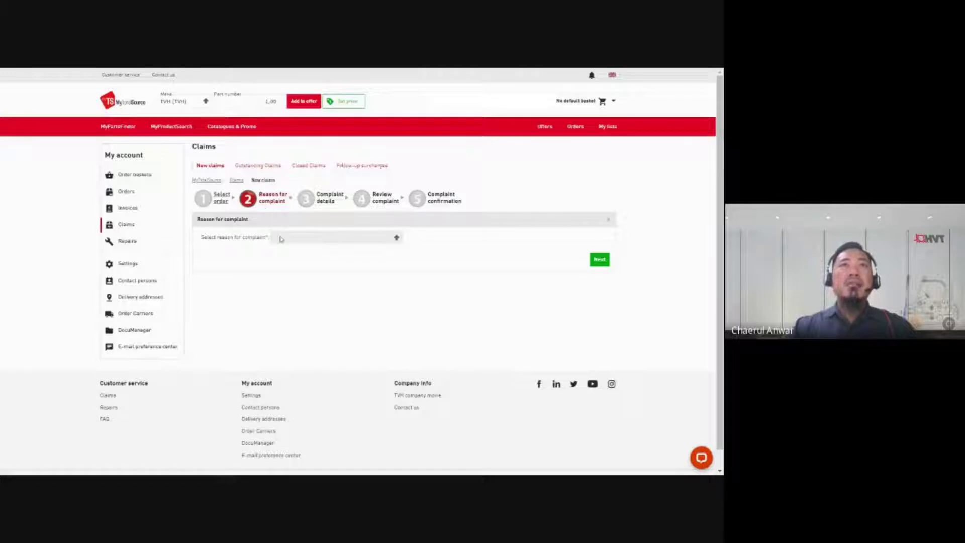
left_click(397, 239)
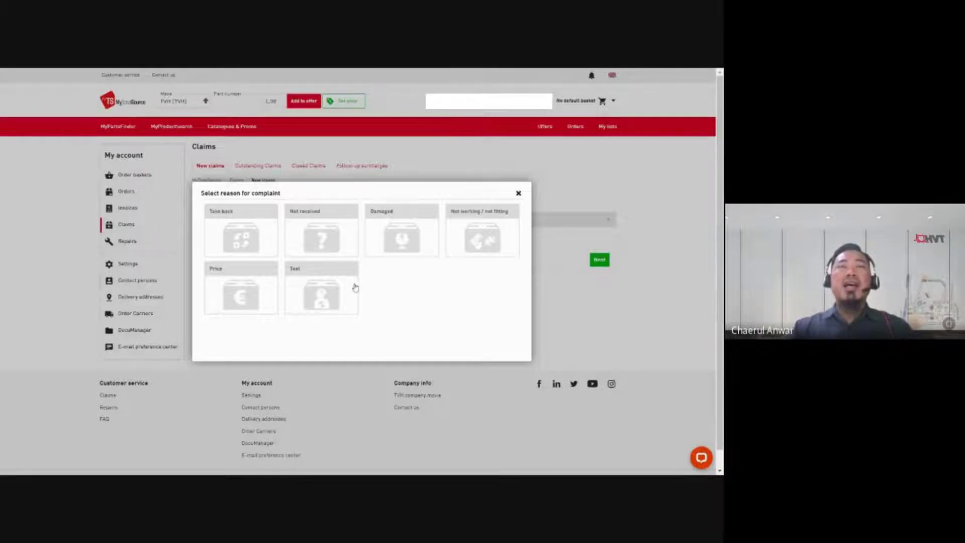
Step: Show the Take back complaint reasons with their usage guidance
left_click(255, 244)
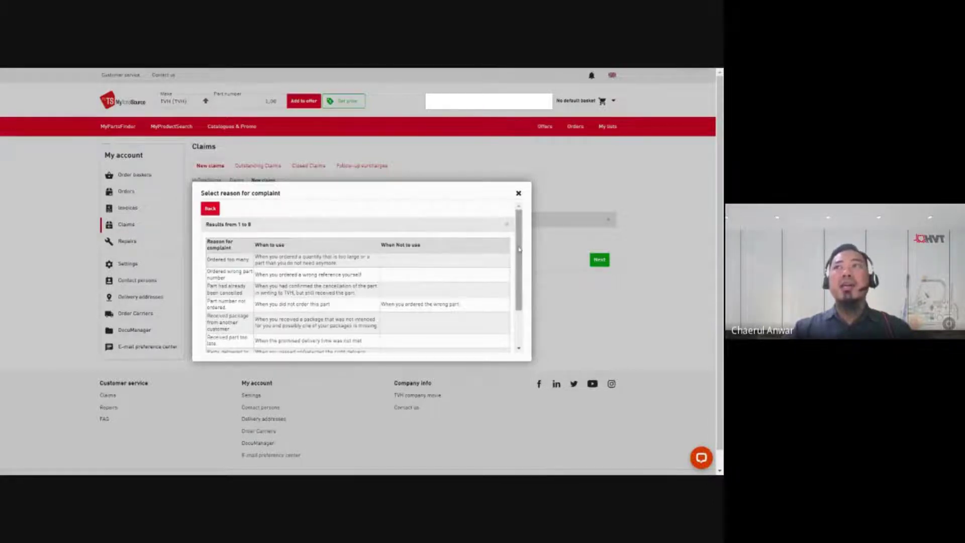
Step: Review the Take back reasons table, then return to the six reason categories
scroll(518, 250, "down", 3)
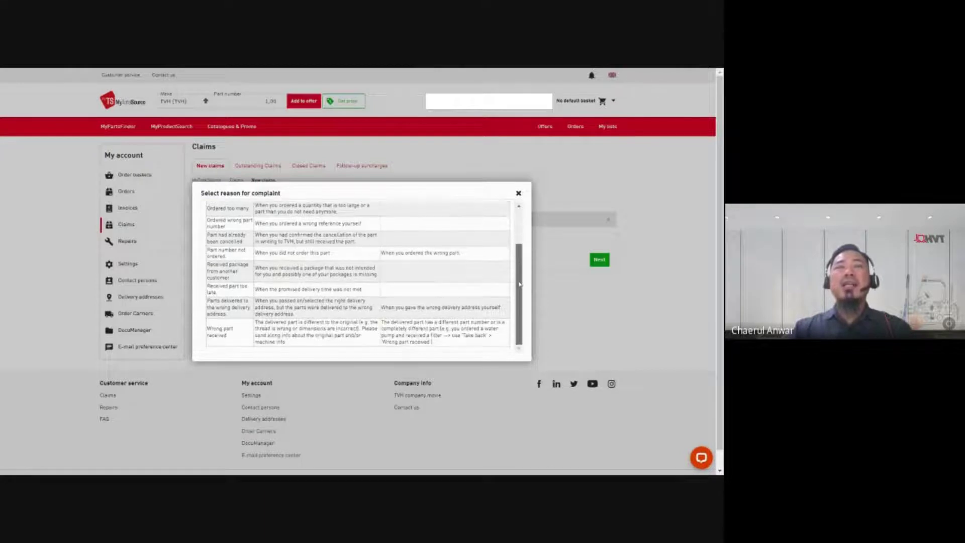
scroll(512, 252, "up", 2)
scroll(513, 253, "down", 2)
scroll(517, 249, "up", 3)
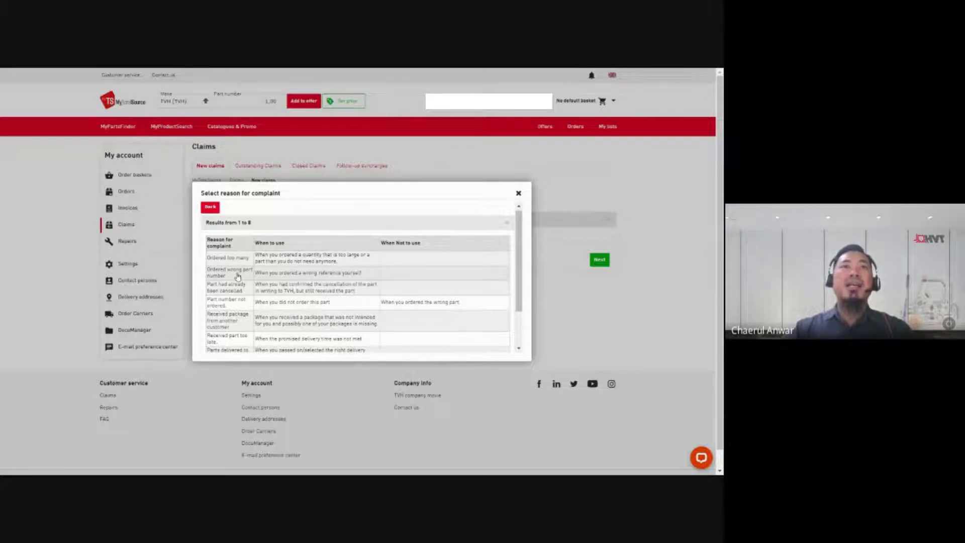
scroll(261, 310, "down", 2)
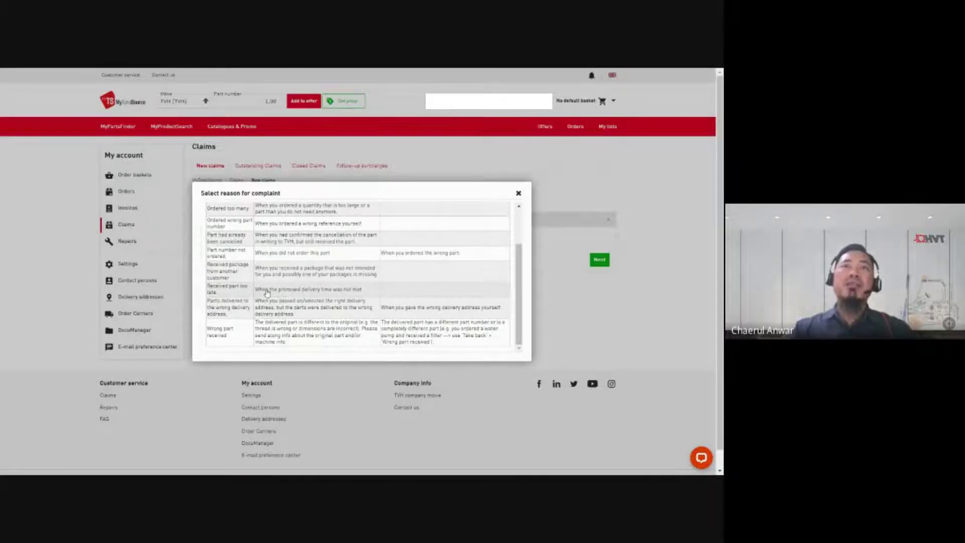
scroll(301, 286, "up", 3)
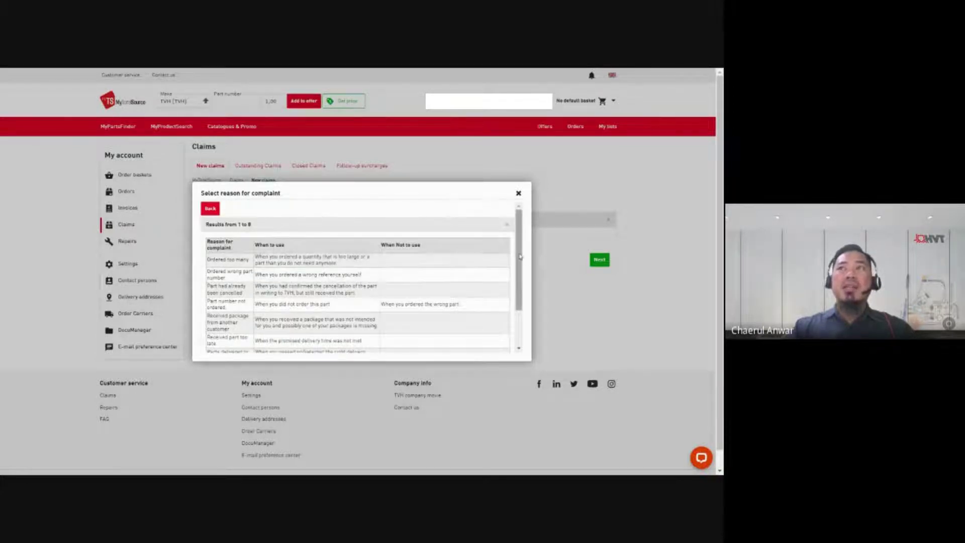
scroll(522, 279, "down", 3)
scroll(522, 279, "down", 2)
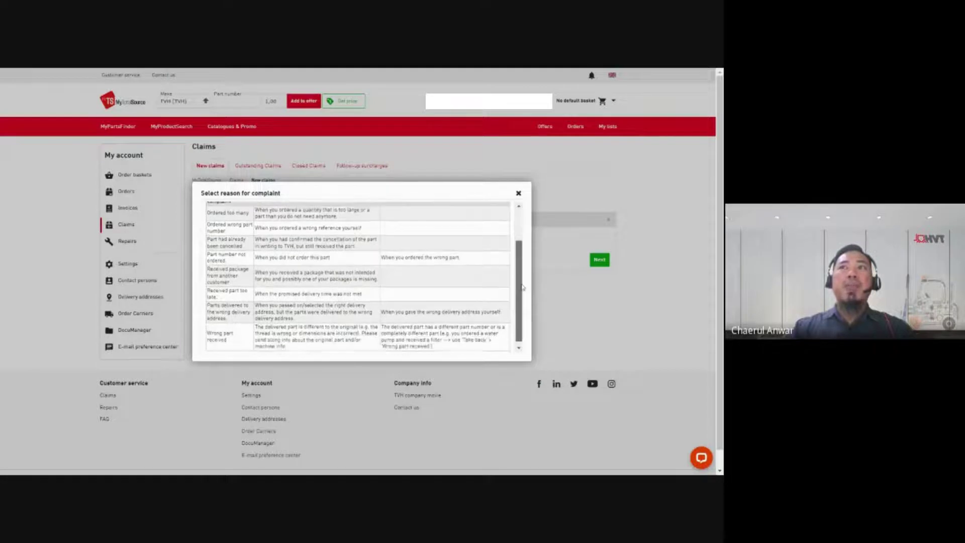
scroll(526, 278, "up", 2)
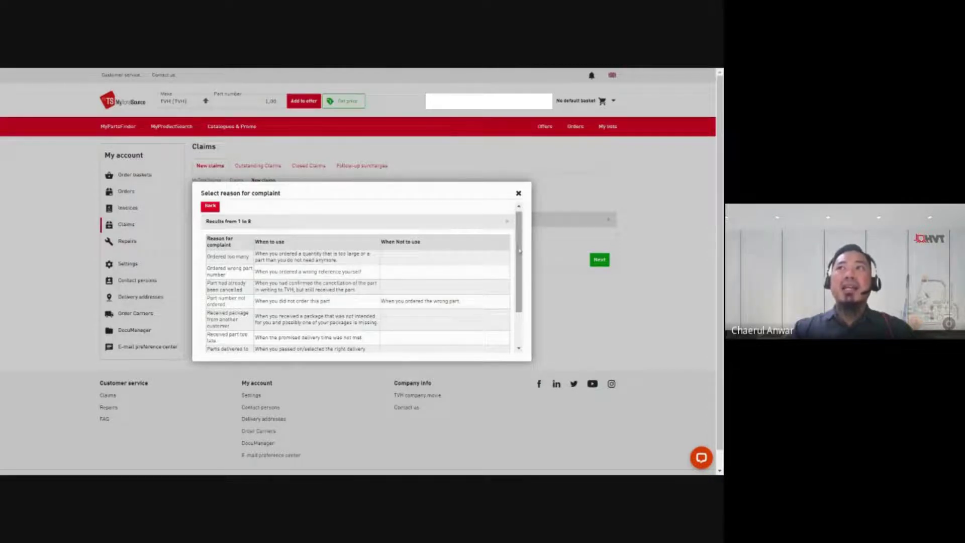
mouse_move(514, 250)
left_mouse_down()
mouse_move(507, 294)
mouse_move(518, 238)
left_mouse_up()
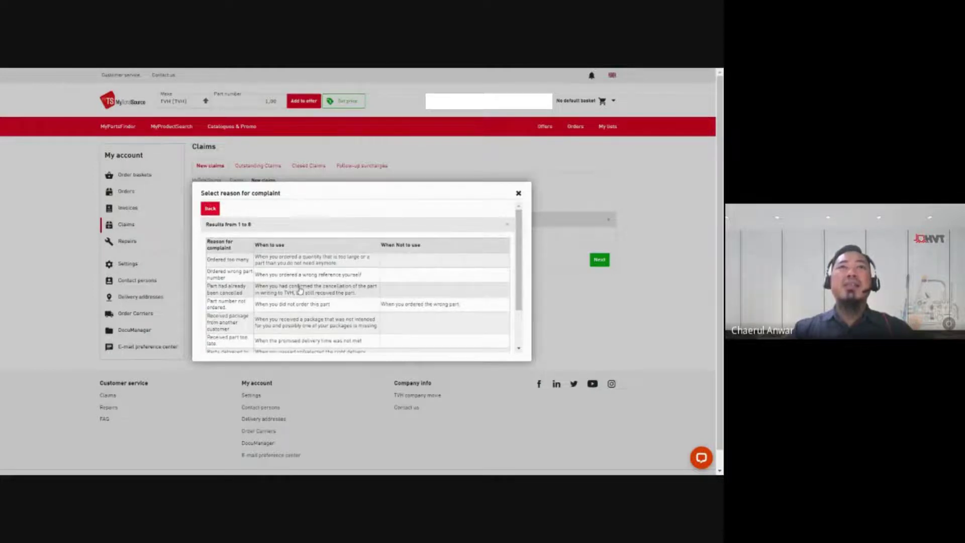
left_click(209, 211)
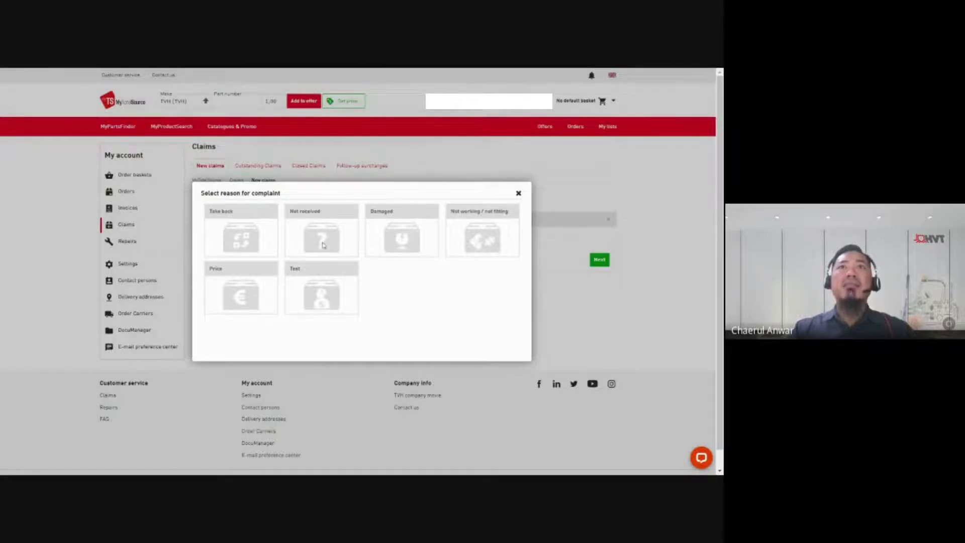
Step: Review the Not received, Damaged, Not working / not fitting and Price reason lists
left_click(322, 246)
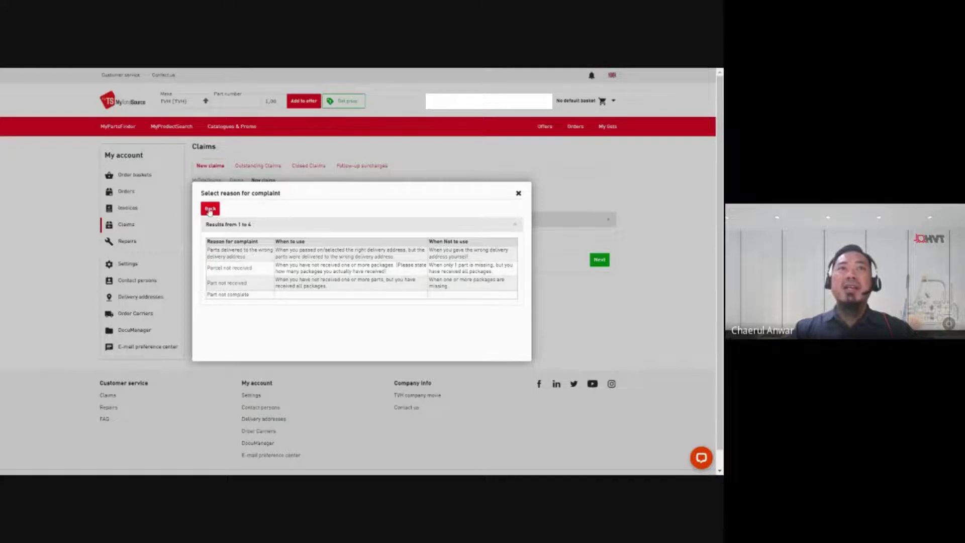
left_click(210, 210)
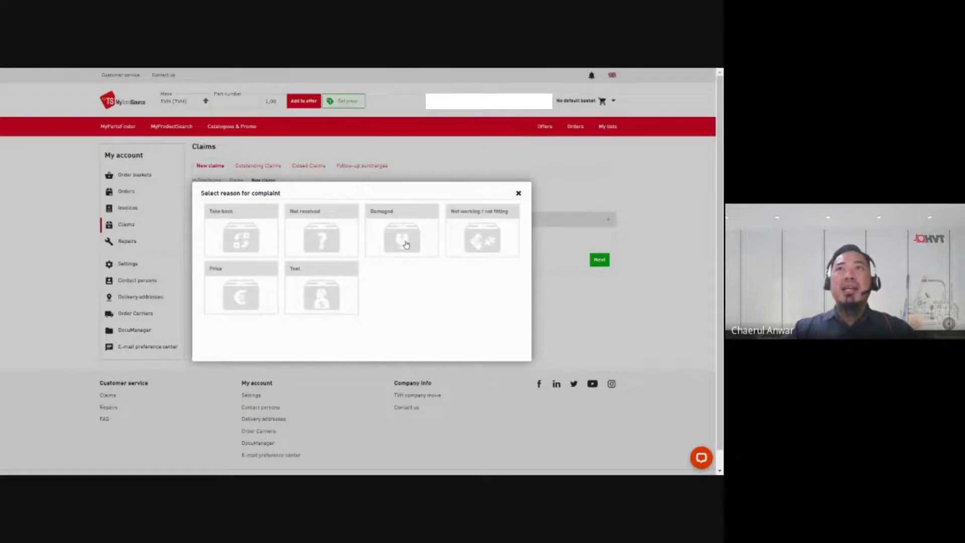
left_click(406, 244)
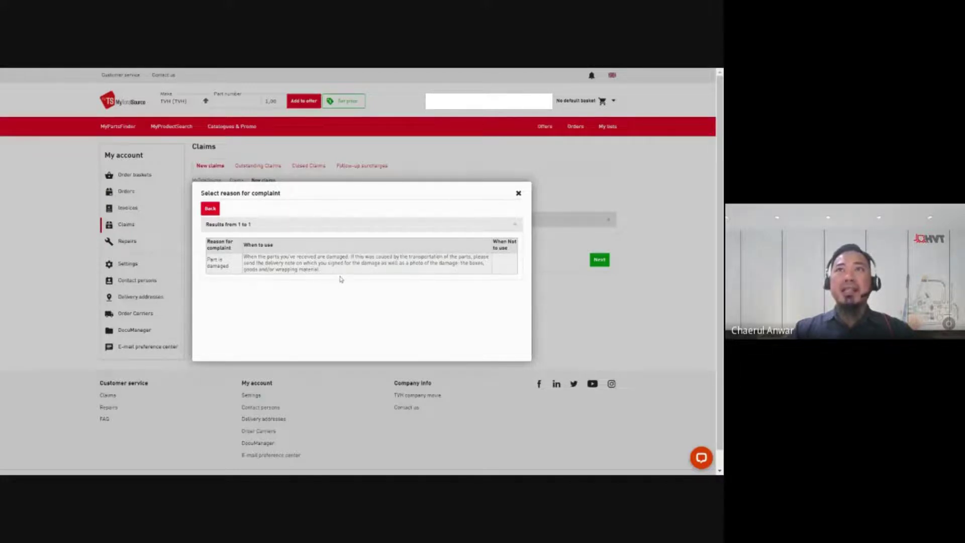
left_click(210, 210)
left_click(483, 242)
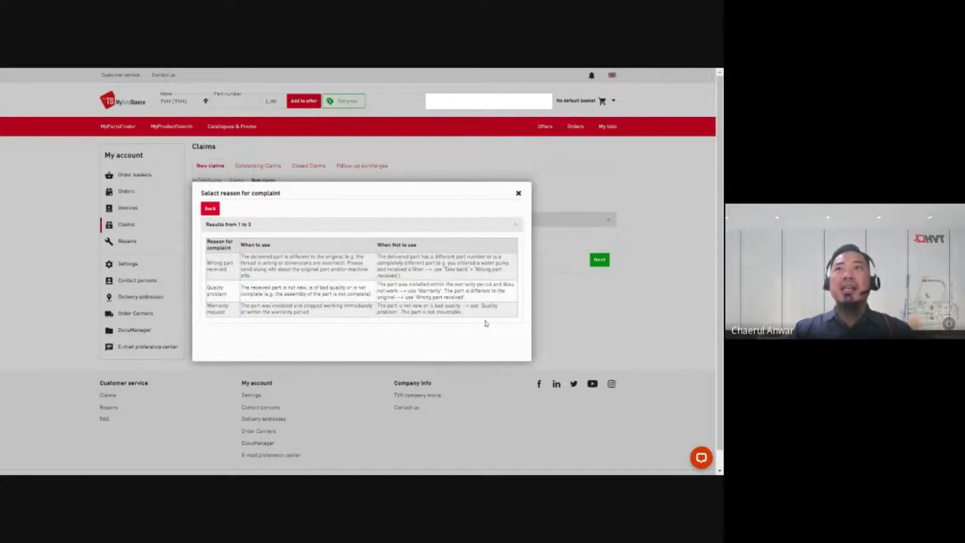
left_click(210, 209)
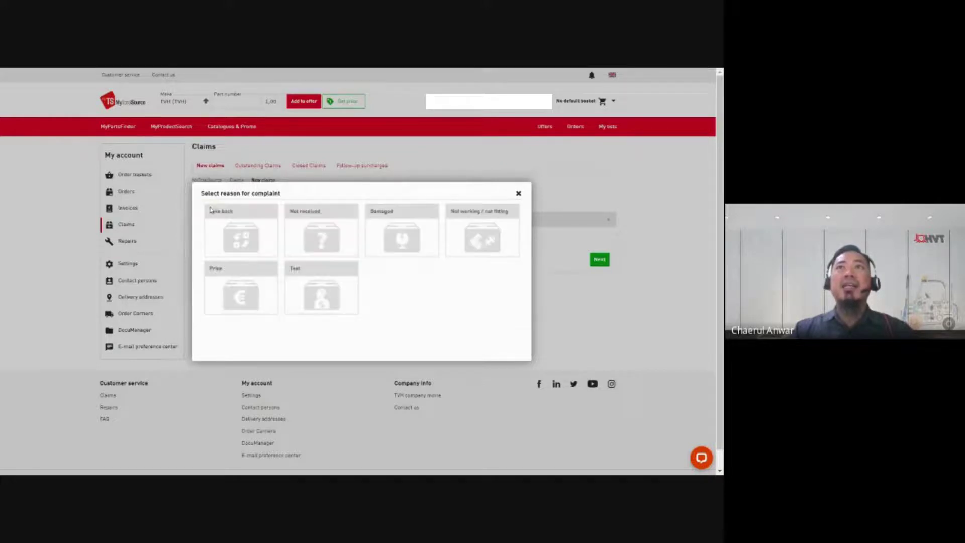
left_click(228, 294)
left_click(210, 208)
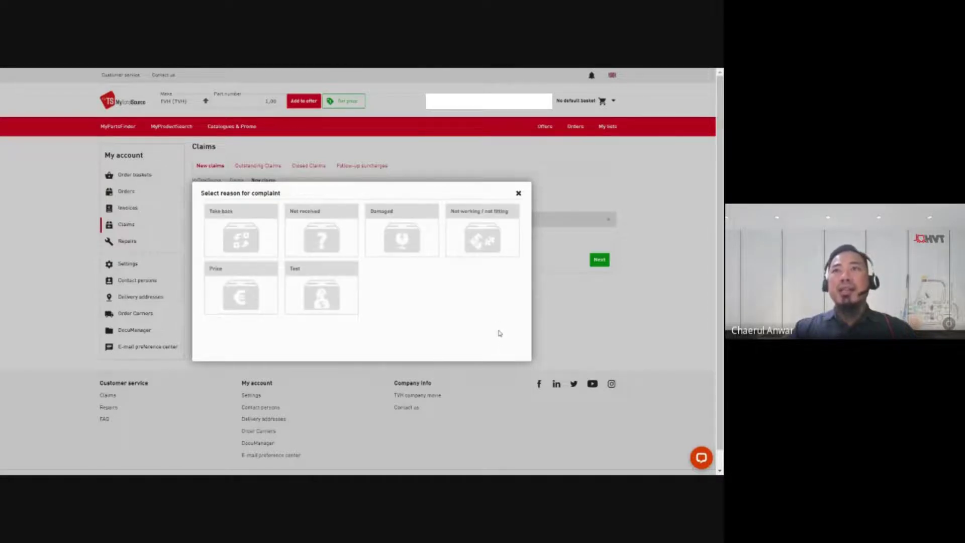
Step: Choose TEST as the complaint reason and continue to Complaint details
left_click(336, 292)
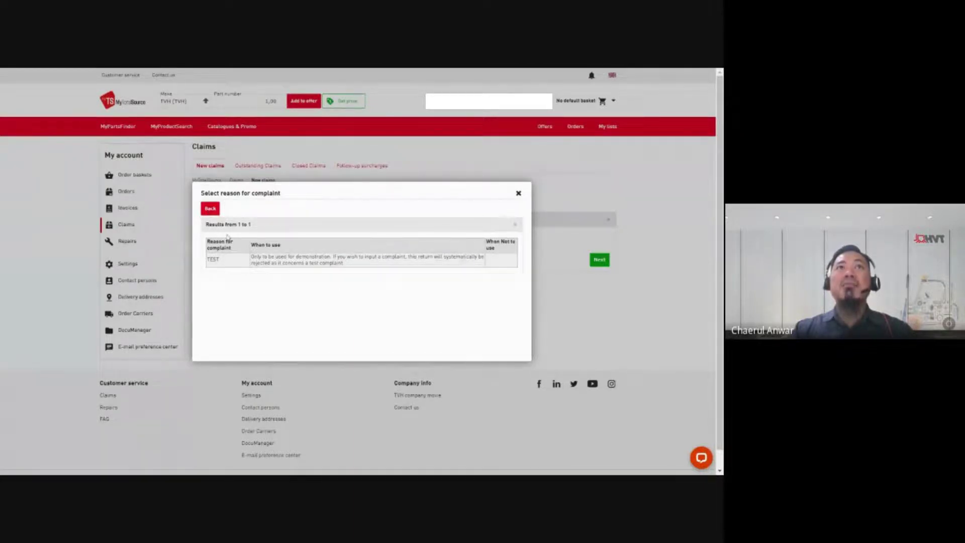
left_click(279, 263)
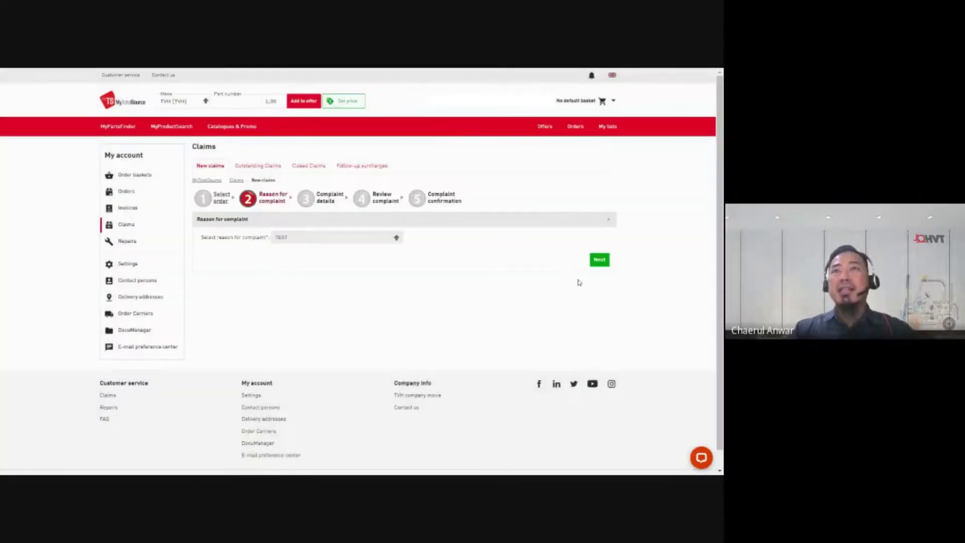
left_click(595, 260)
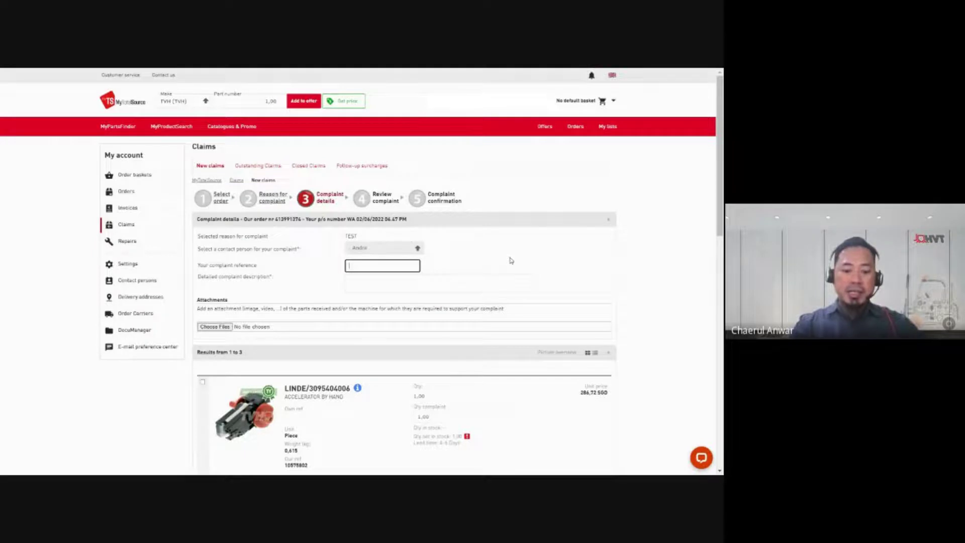
Step: Enter 'Complaint parts accelerator by hand' as the complaint reference, correcting the typo
type("Complai")
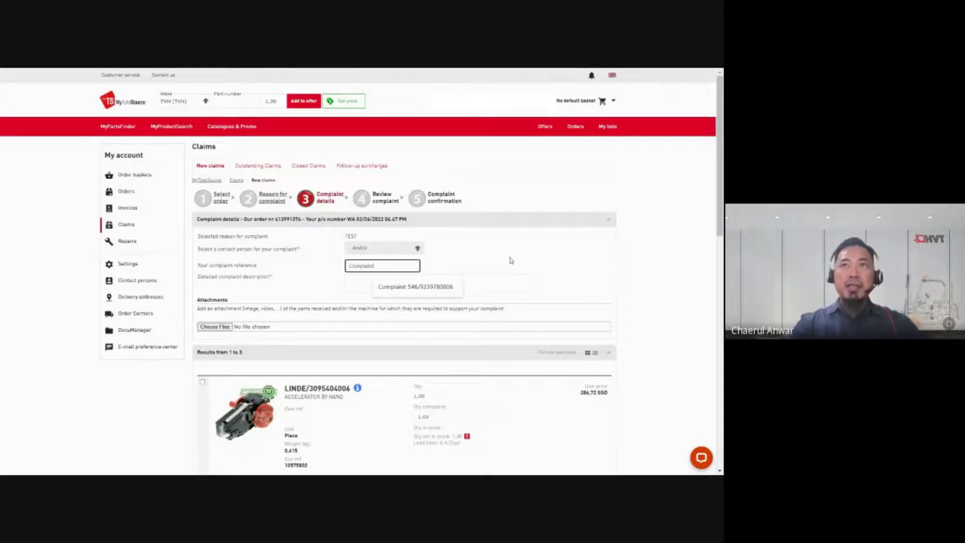
type("nt parts")
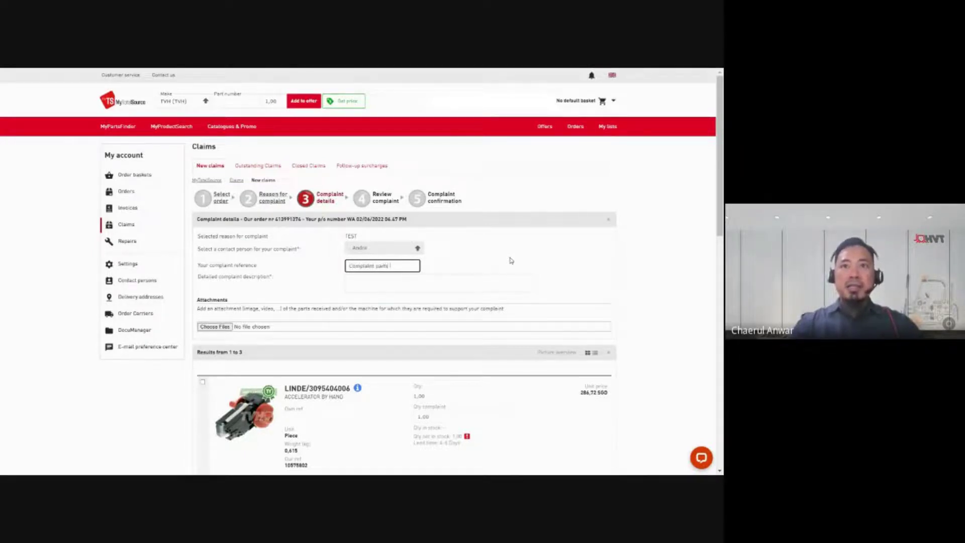
type(" ad")
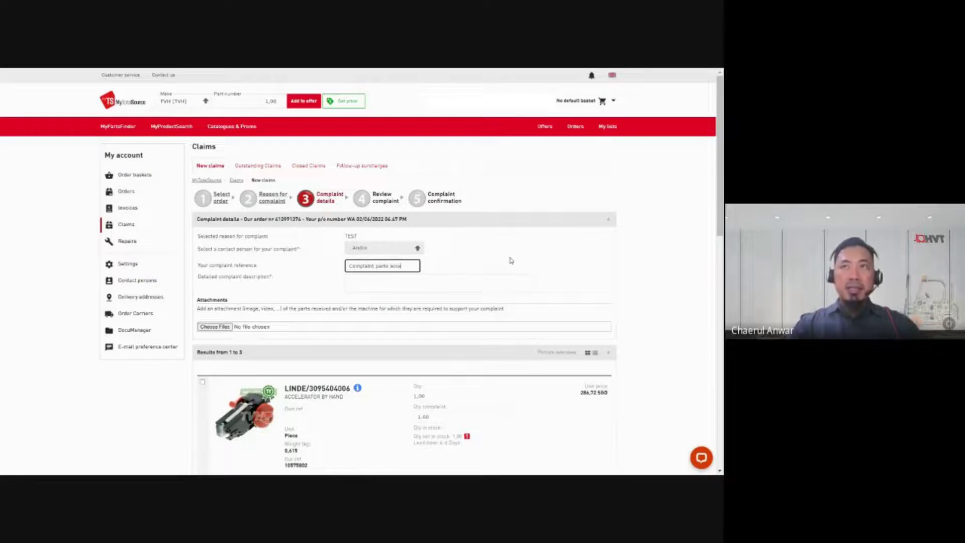
type("celerato")
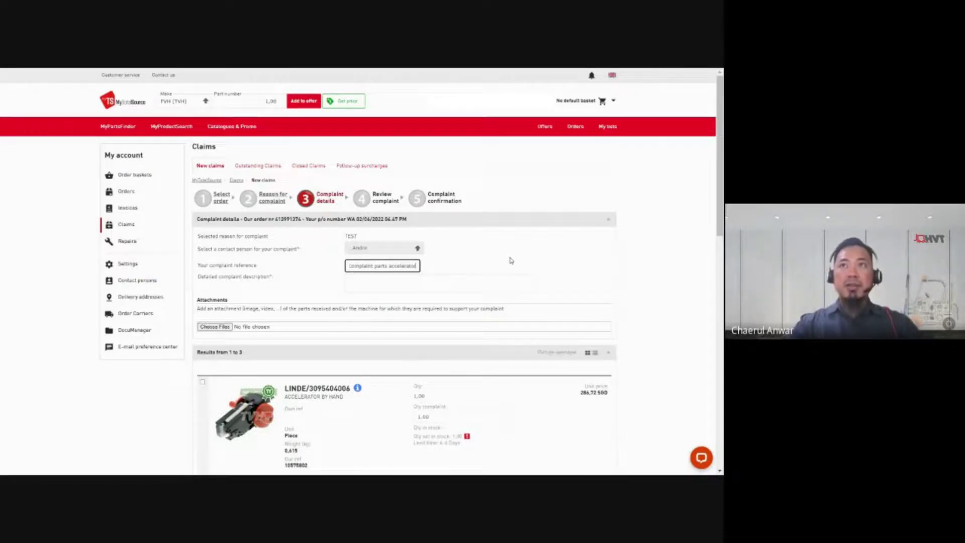
type("r by had")
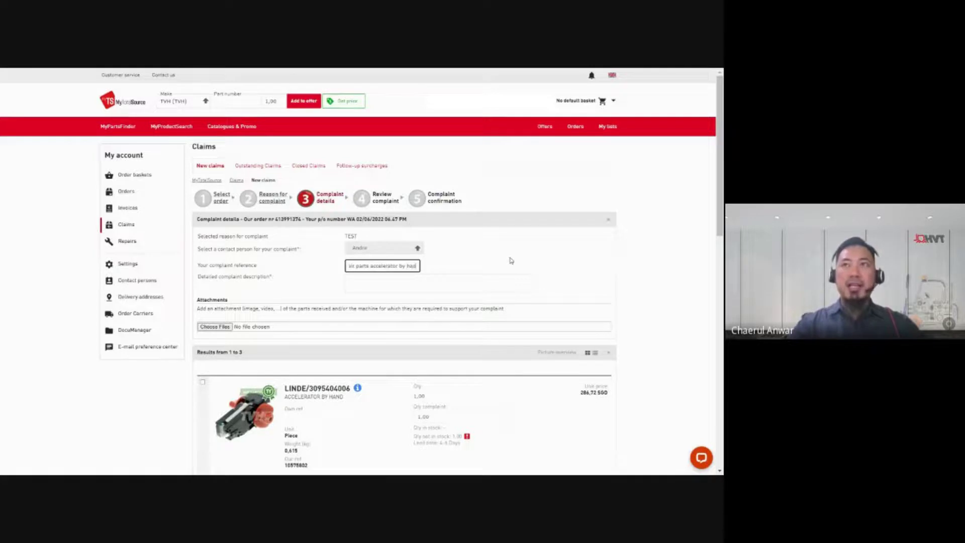
key("BackSpace")
type("nd")
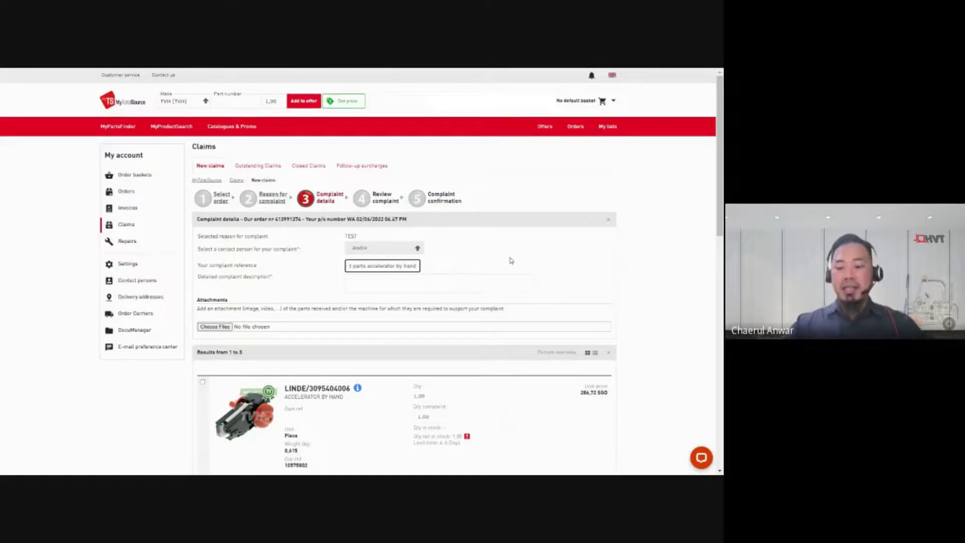
key("Home")
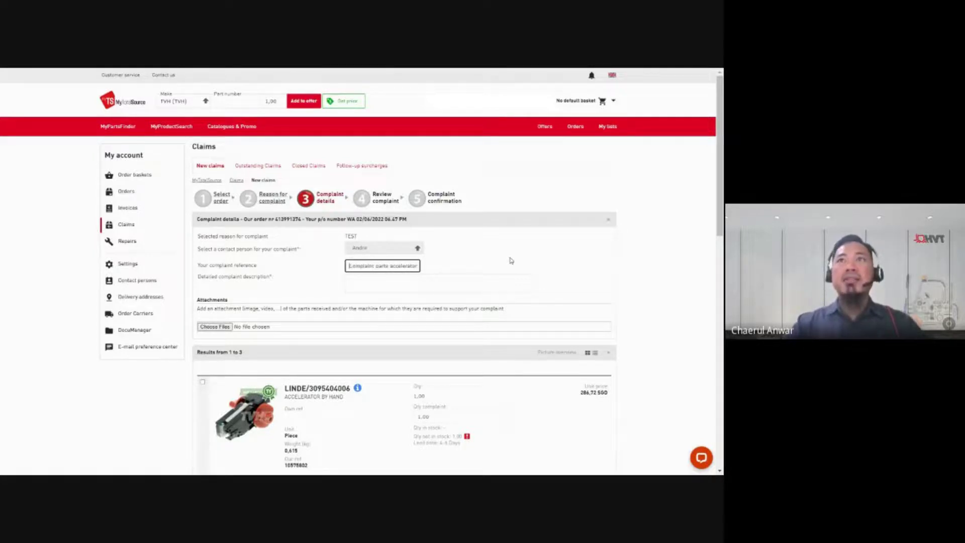
key("Tab")
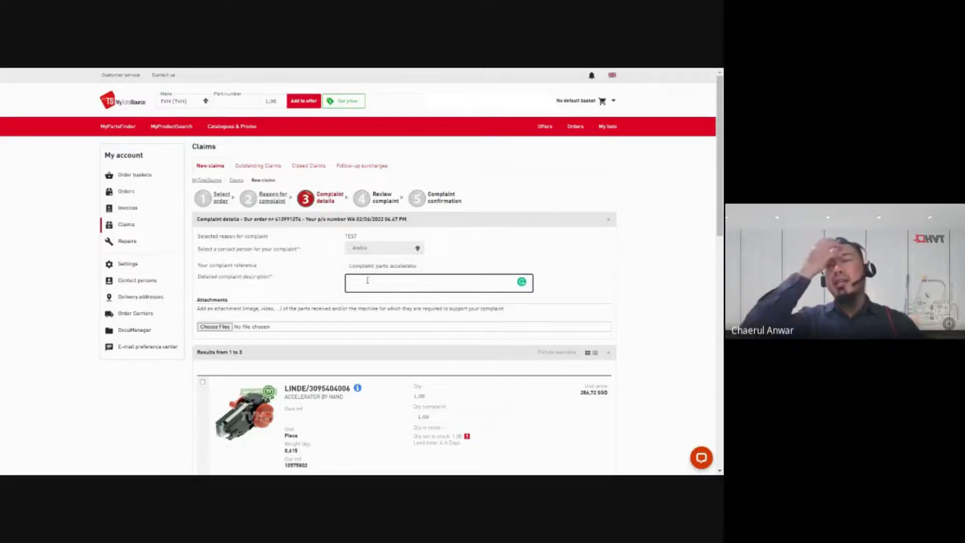
Step: Enter the description 'Spare parts received not complete, and some component missing' and check it
type("Sp")
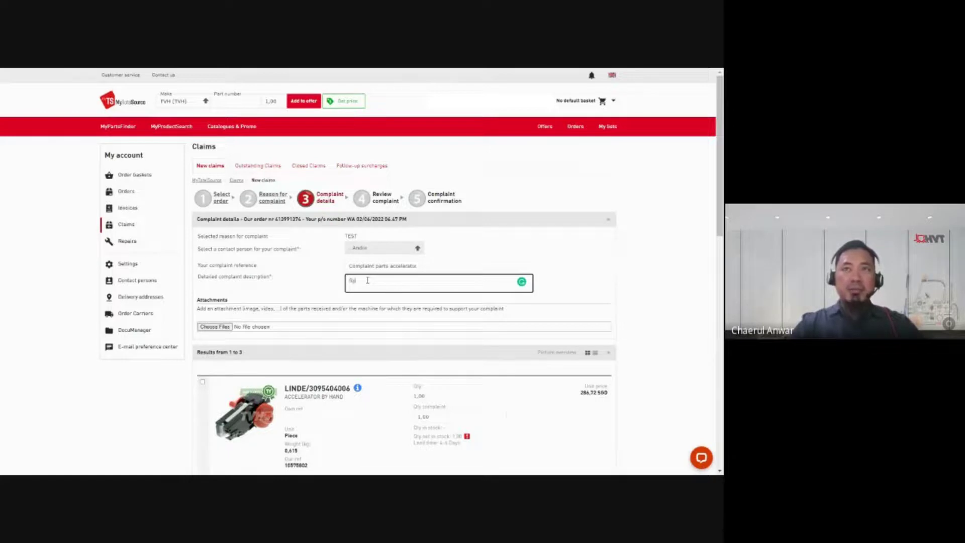
type("are parts")
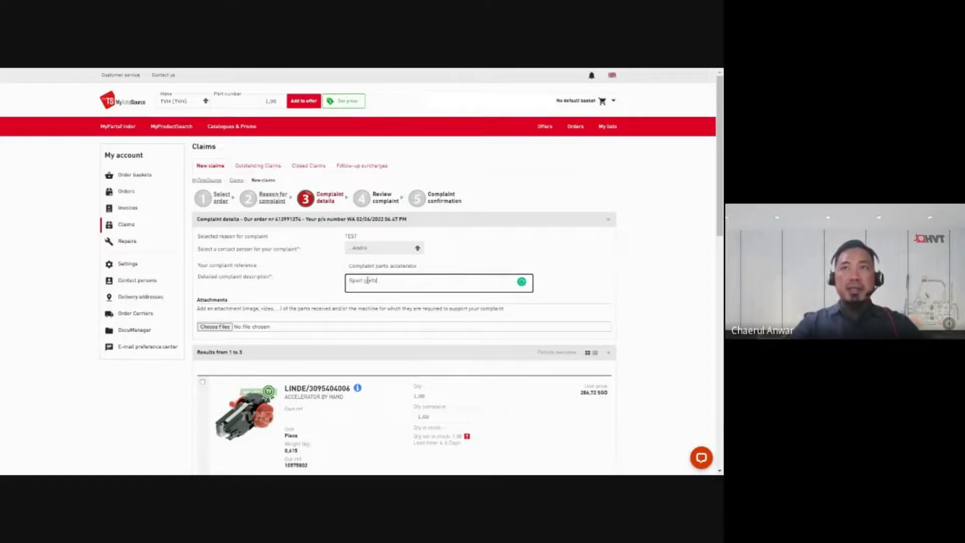
type(" receive")
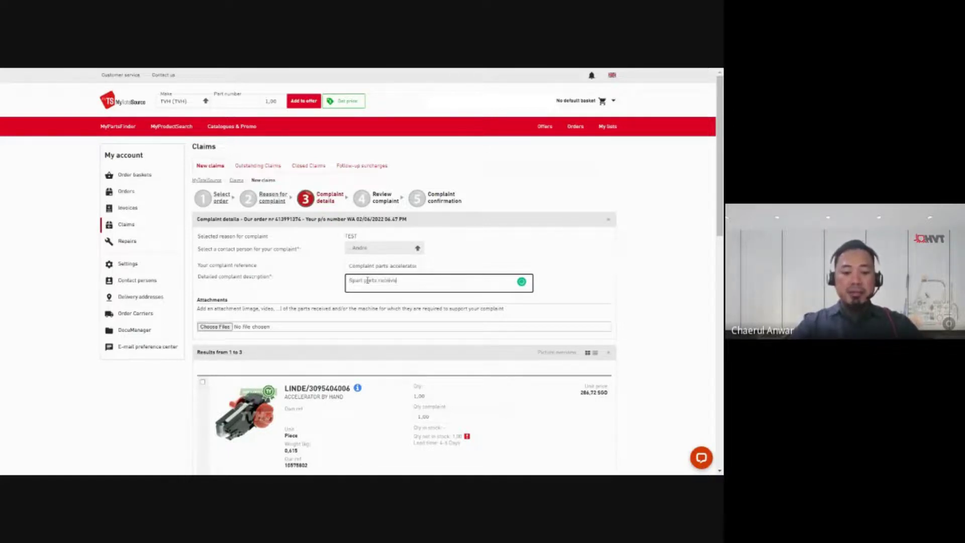
type("d not compa")
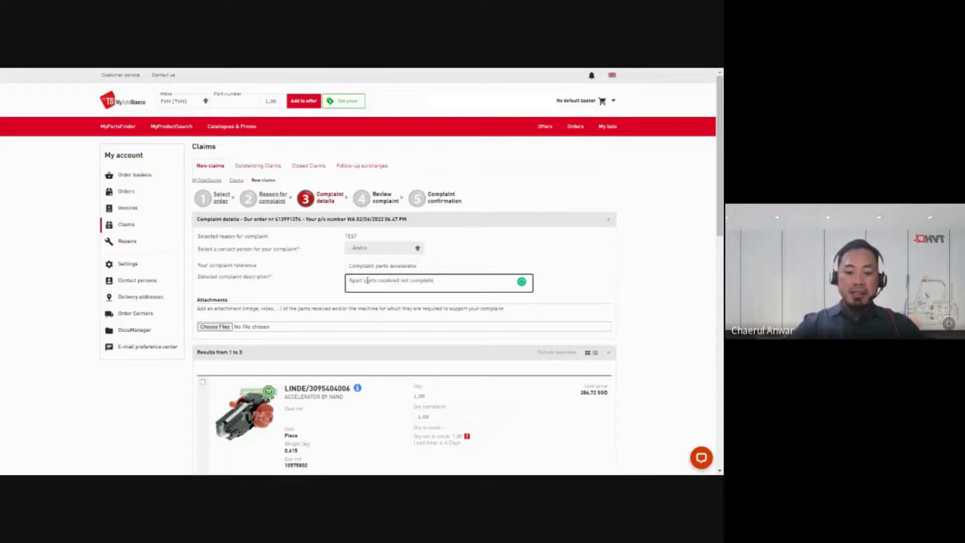
type("and")
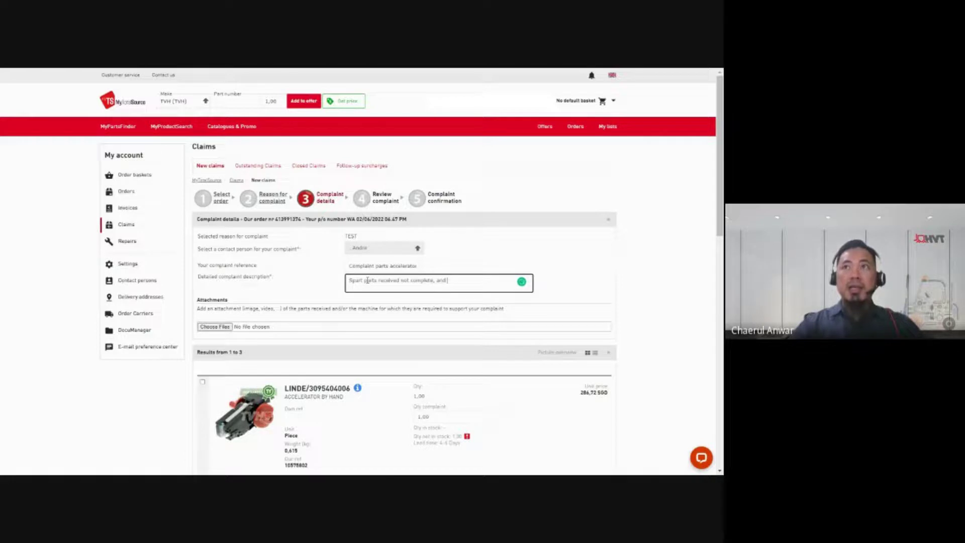
type(" some ")
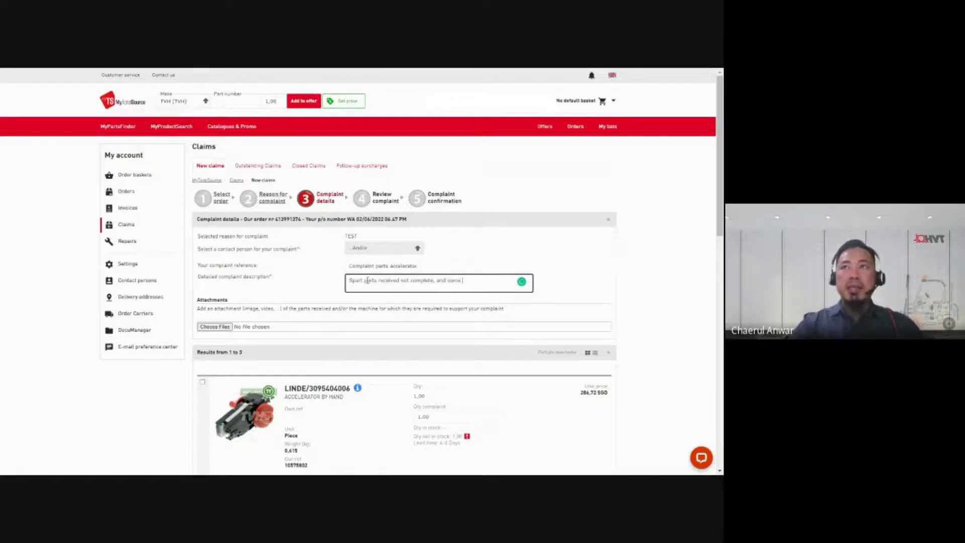
type("compo")
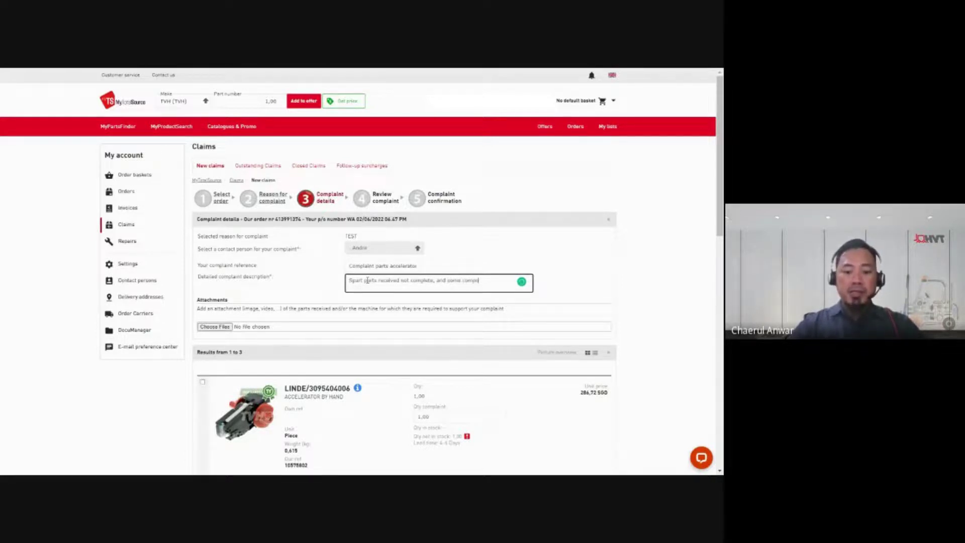
type("nent mis")
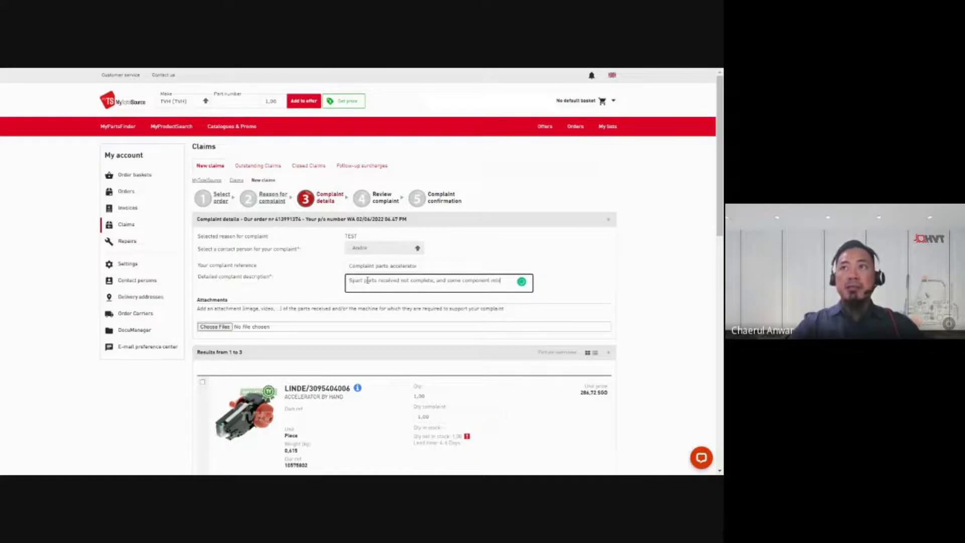
type("sing")
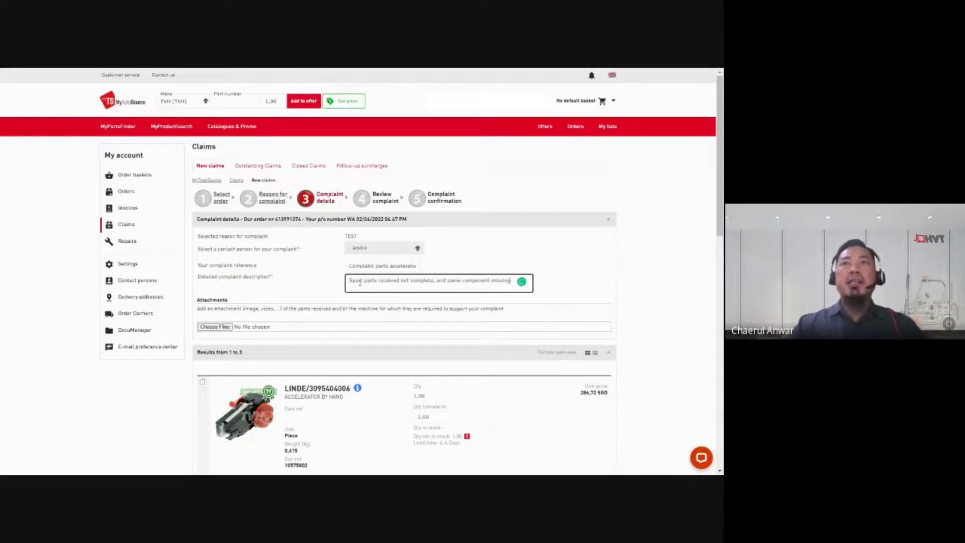
left_click_drag(348, 281, 511, 284)
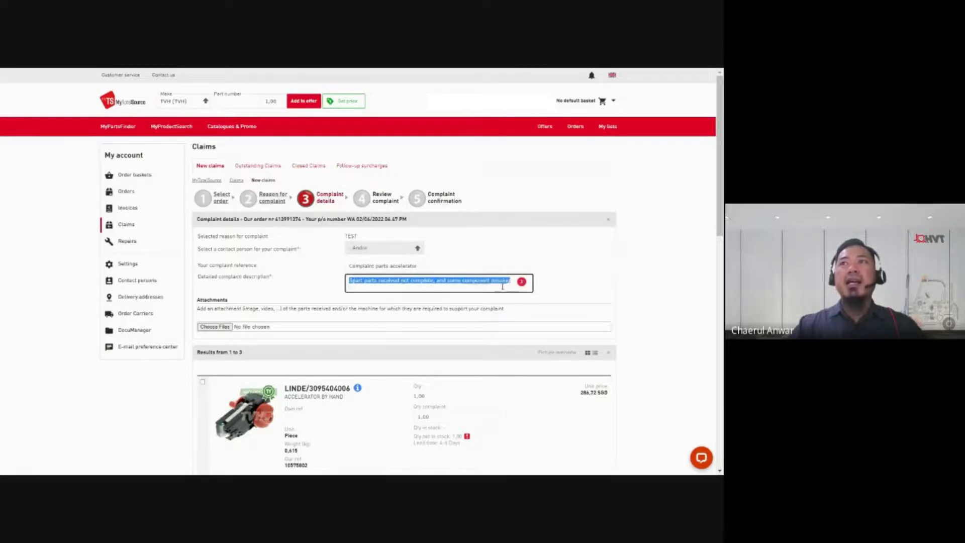
left_click(502, 286)
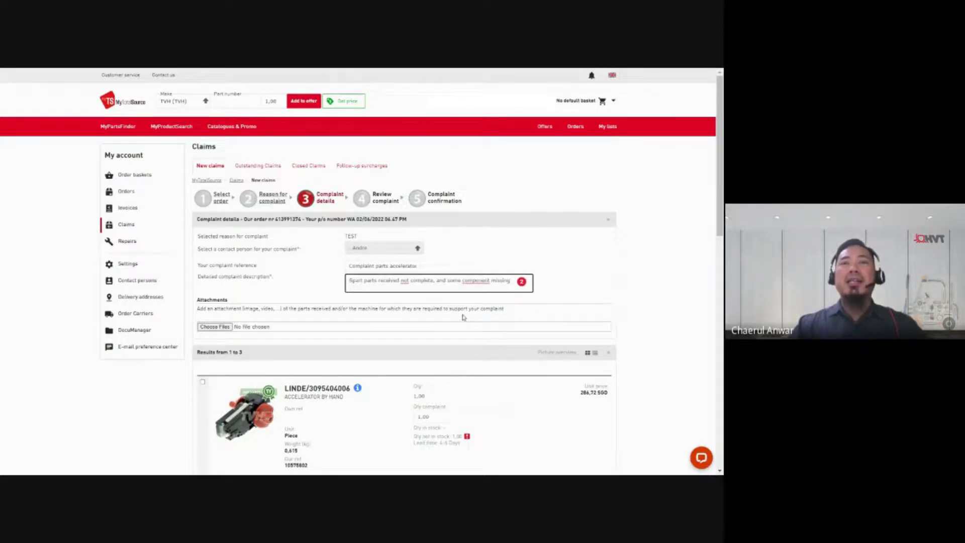
scroll(463, 317, "down", 2)
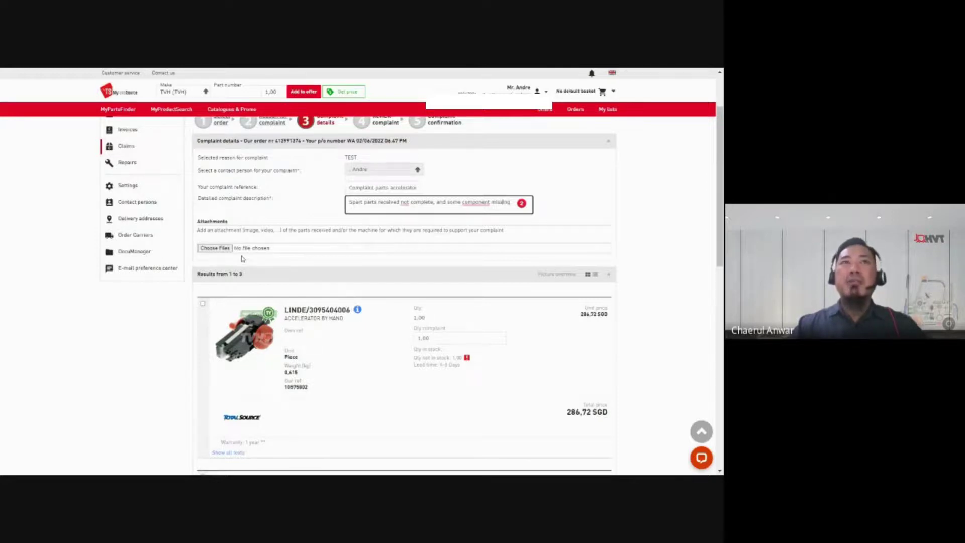
Step: Attach 'WhatsApp Image 2021-07-07 at 07.37.47 (1)' from Downloads to the complaint
left_click(214, 250)
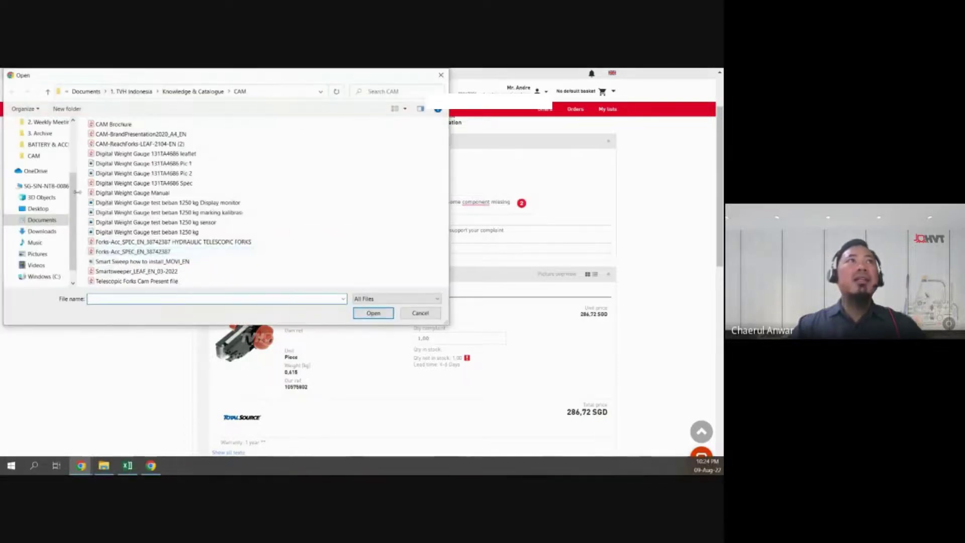
scroll(46, 166, "up", 5)
left_click(44, 164)
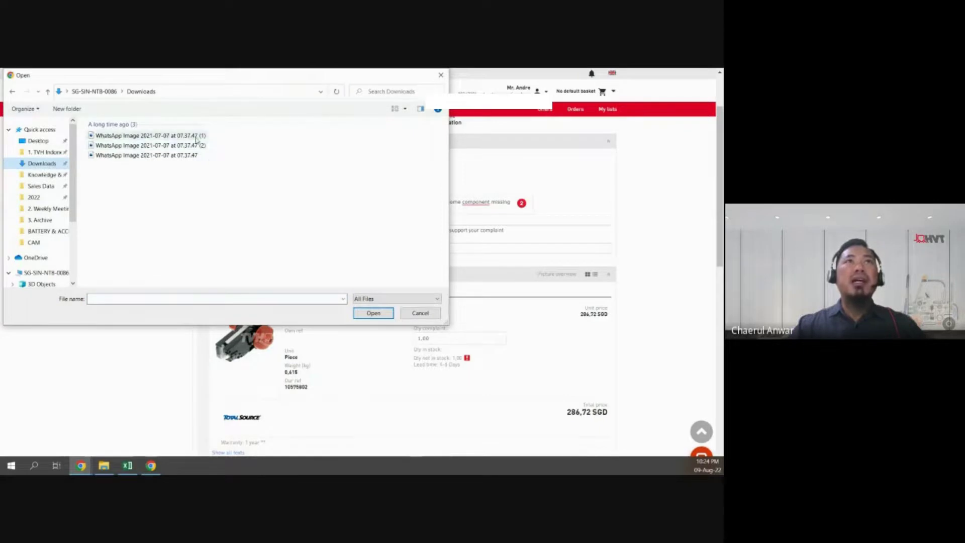
left_click(197, 136)
scroll(297, 240, "up", 3, "ctrl")
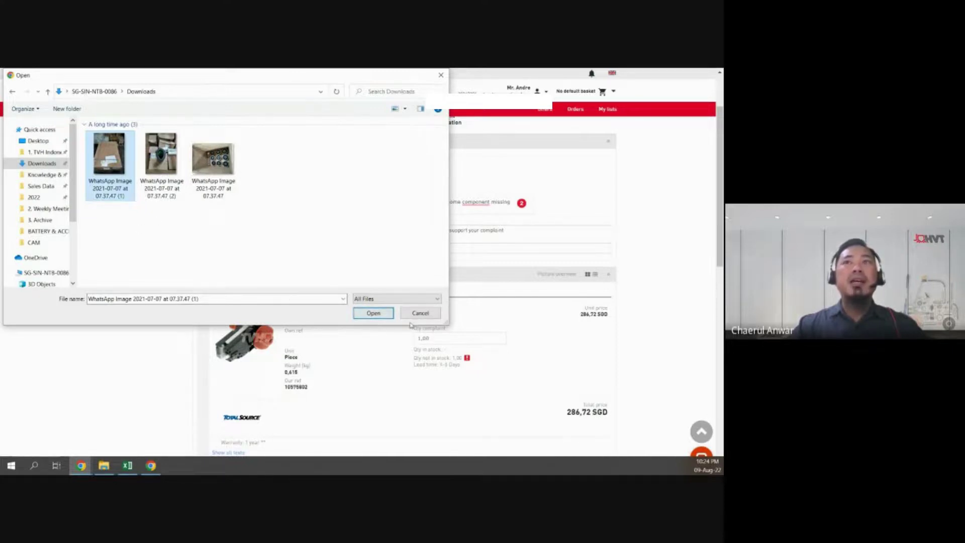
left_click(387, 314)
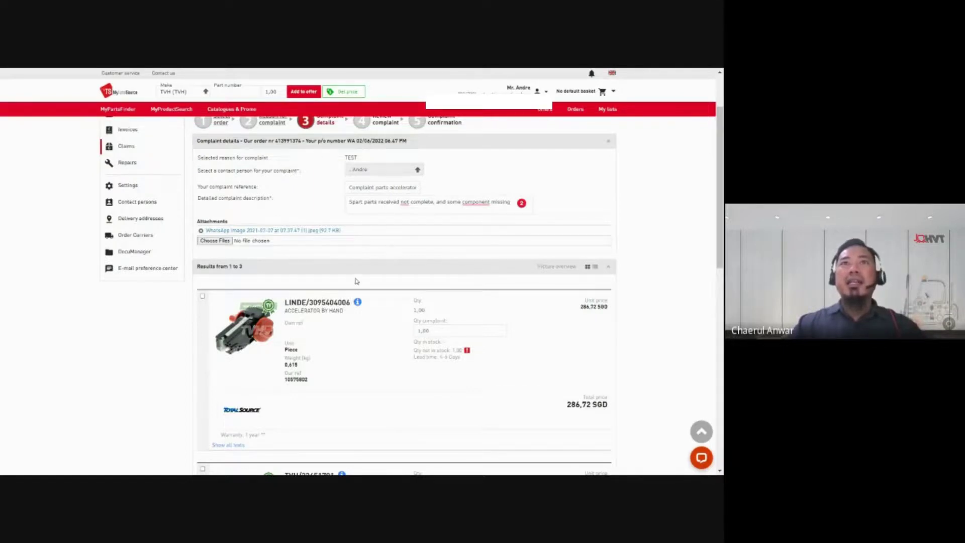
Step: Tick the LINDE accelerator by hand item for the complaint
scroll(367, 352, "down", 3)
scroll(368, 358, "down", 5)
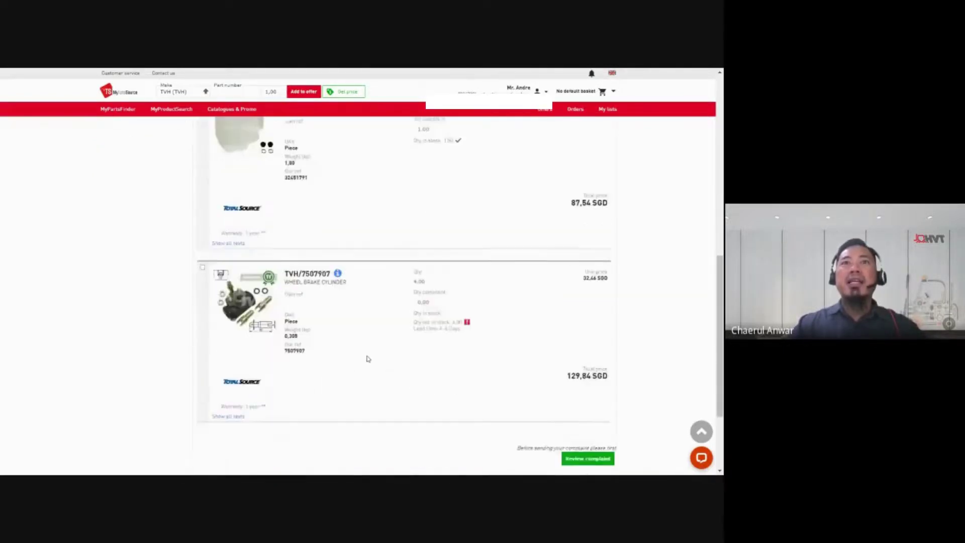
scroll(368, 360, "up", 10)
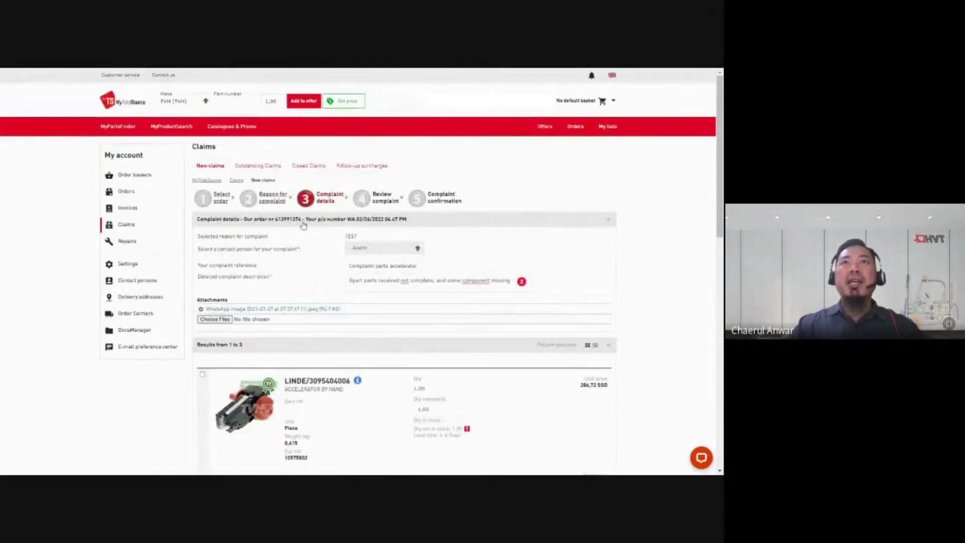
scroll(273, 222, "down", 5)
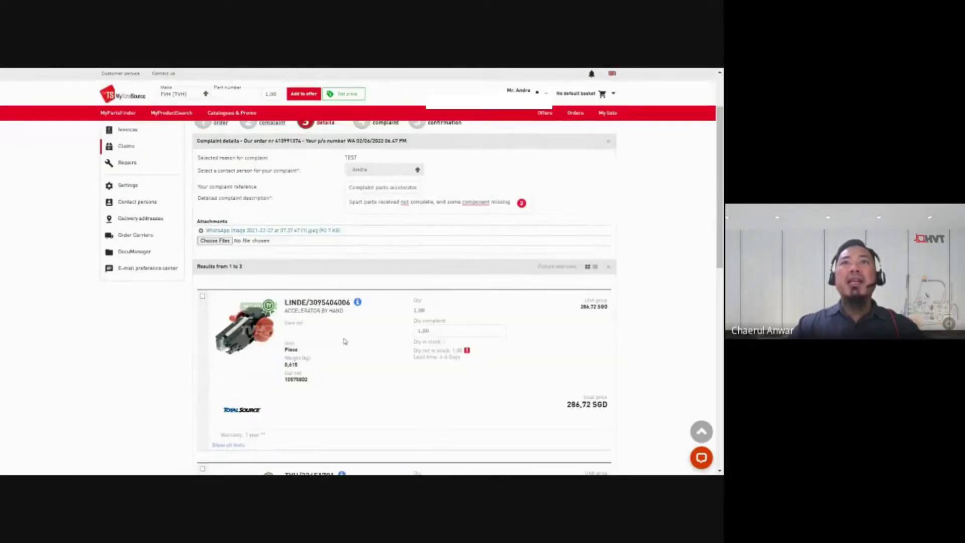
scroll(316, 282, "up", 5)
scroll(335, 347, "down", 8)
scroll(347, 390, "up", 4)
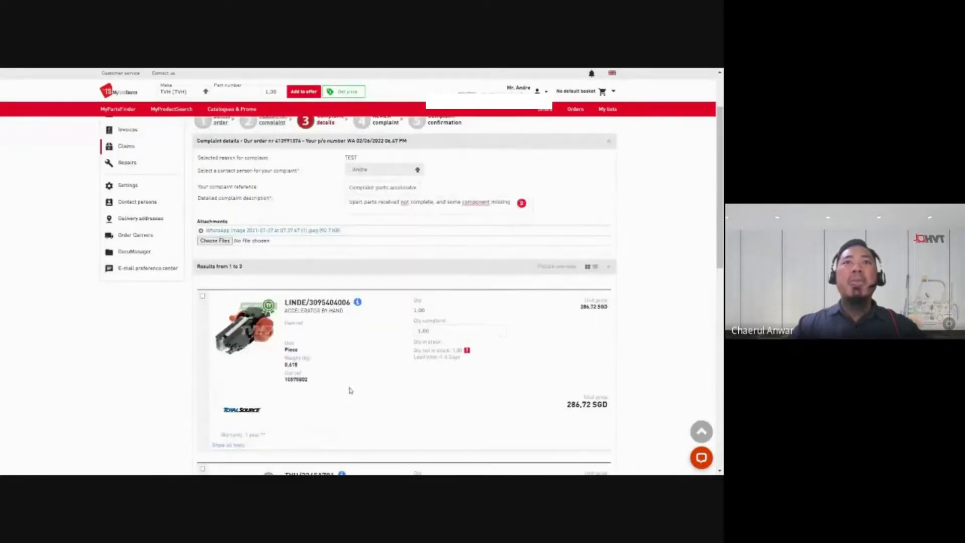
scroll(342, 385, "down", 2)
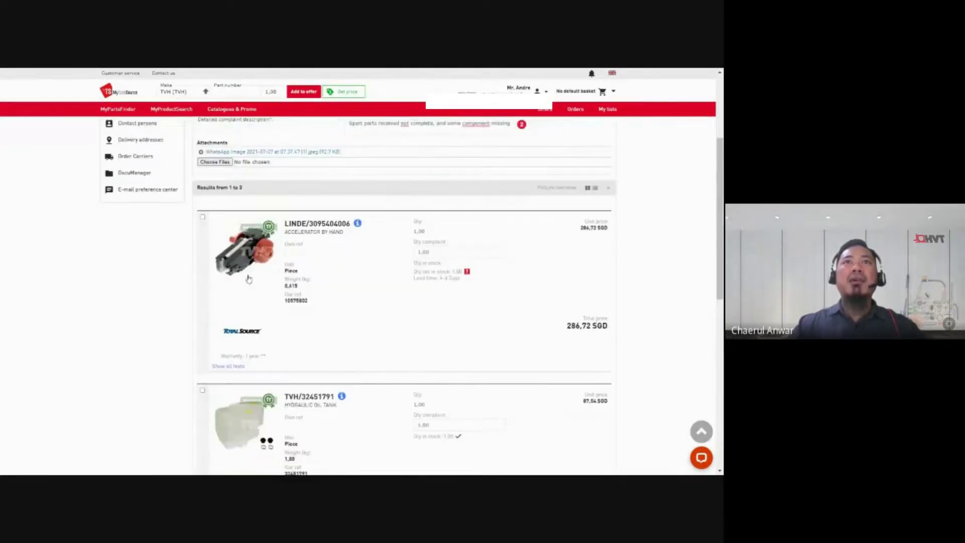
left_click(203, 217)
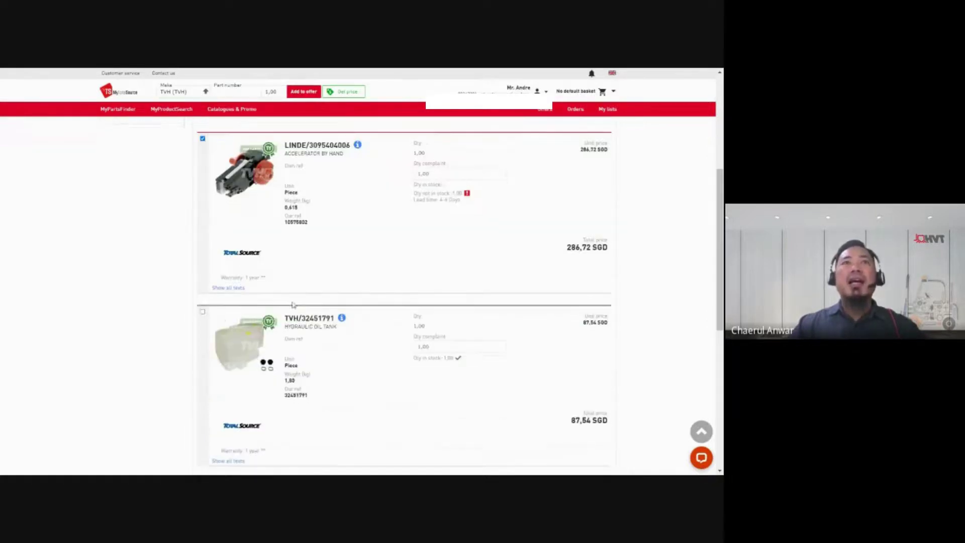
Step: Tick, then untick, the hydraulic oil tank and wheel brake cylinder items
scroll(315, 311, "down", 2)
left_click(202, 312)
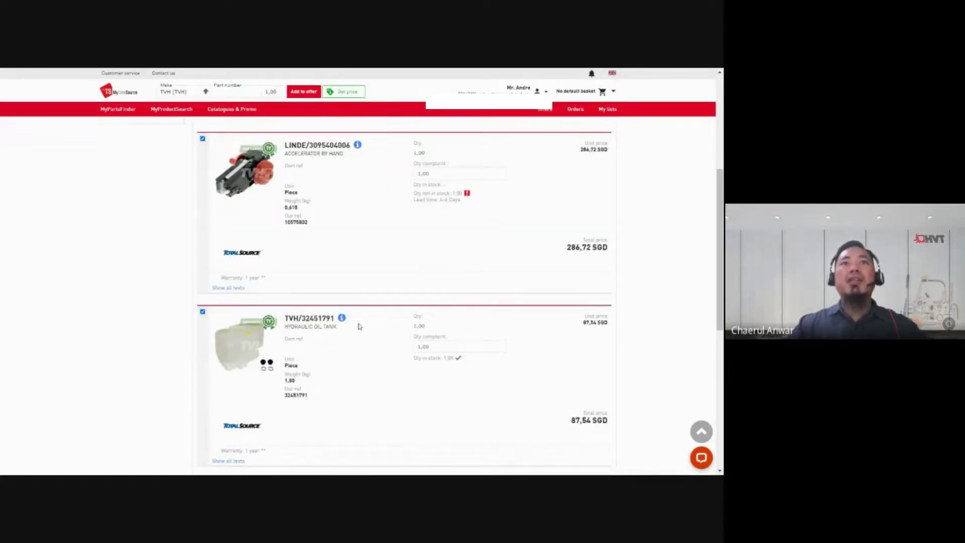
scroll(356, 327, "down", 3)
left_click(202, 327)
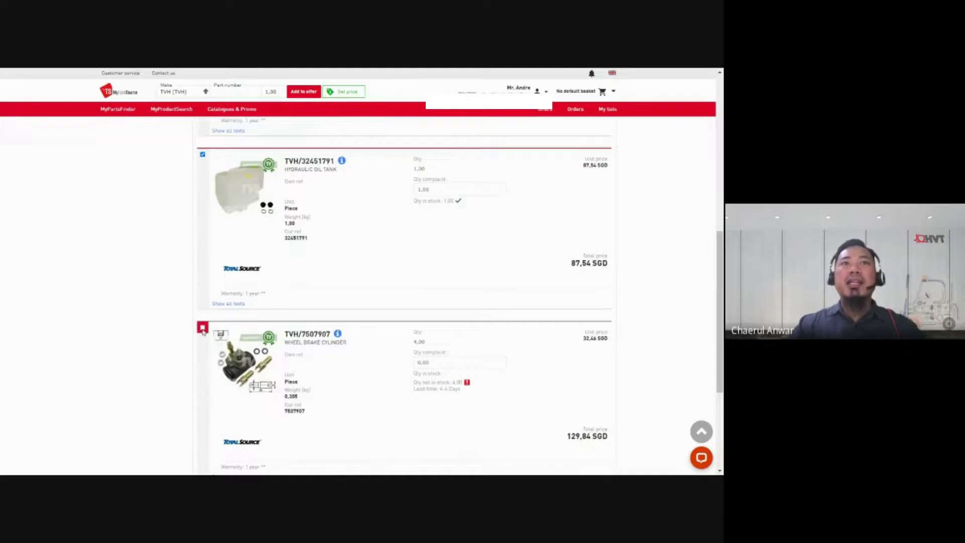
scroll(319, 355, "up", 2)
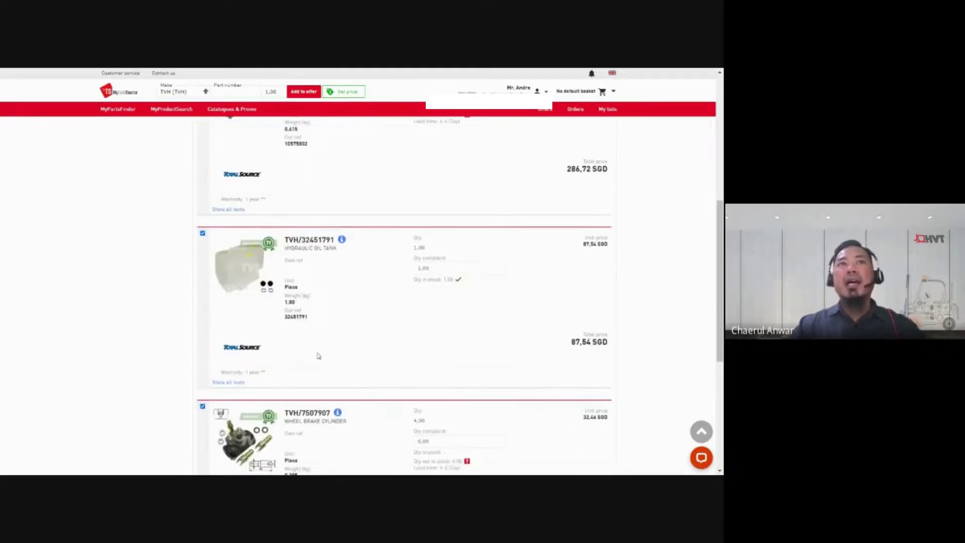
left_click(202, 407)
scroll(202, 381, "up", 2)
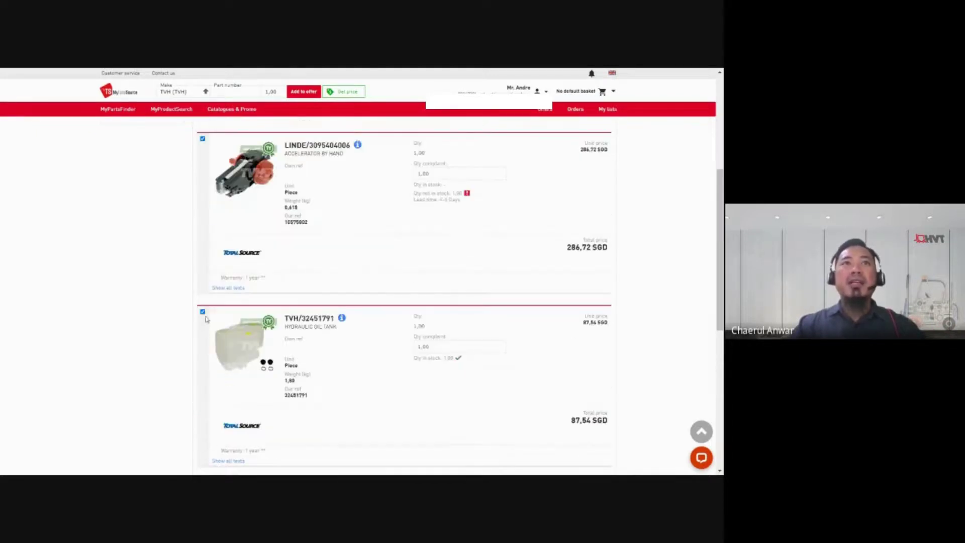
left_click(202, 312)
Step: Check the accelerator's complaint quantity is 1,00
scroll(303, 290, "up", 2)
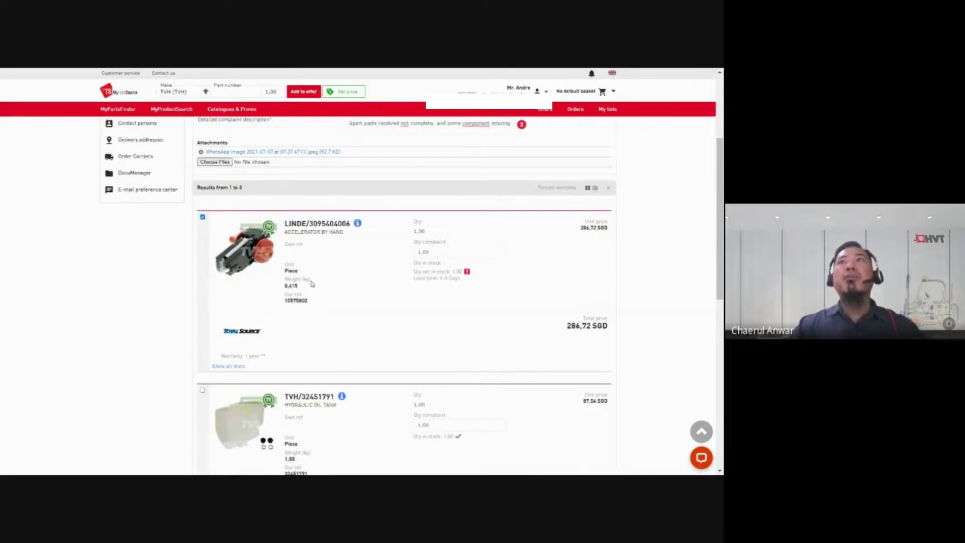
left_click(431, 252)
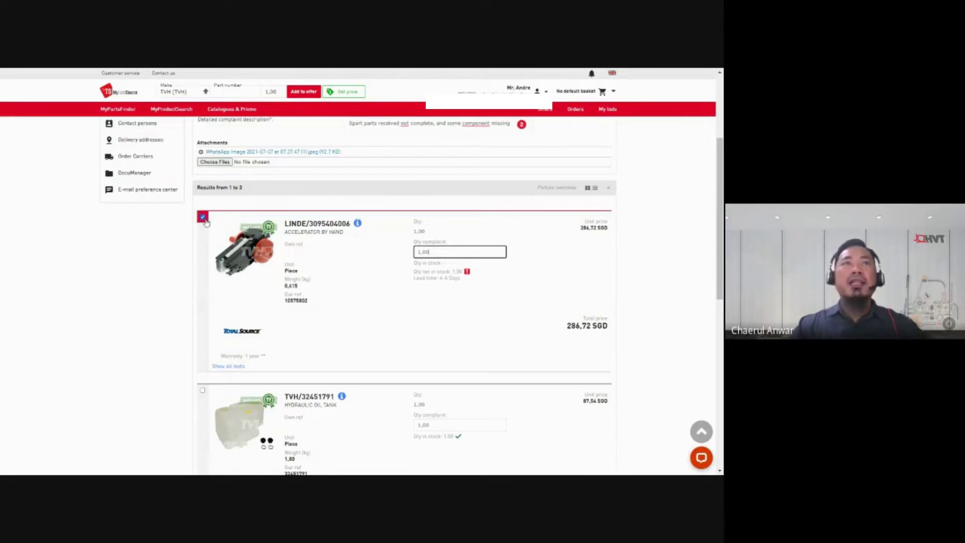
scroll(487, 289, "down", 10)
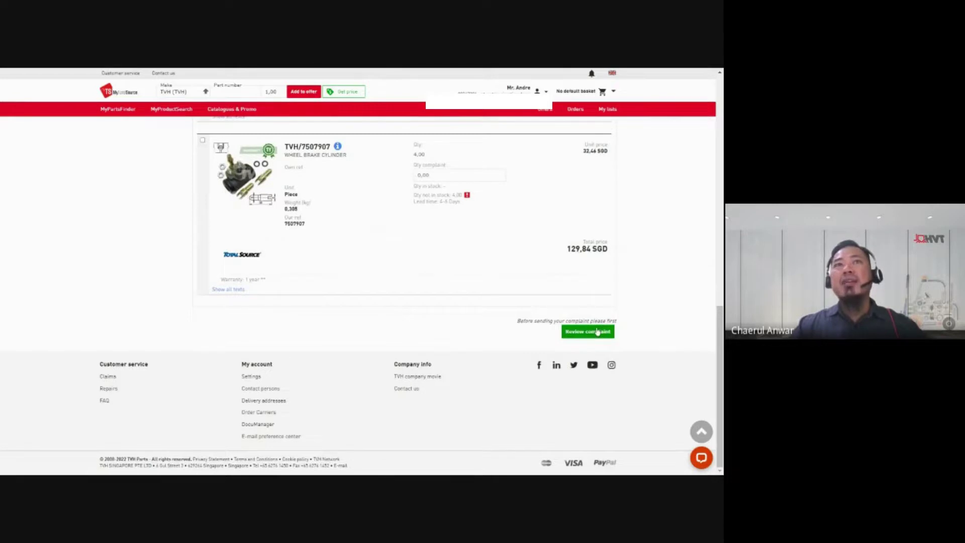
Step: Go to step-4 review and preview the attached WhatsApp photo, then close it
left_click(598, 332)
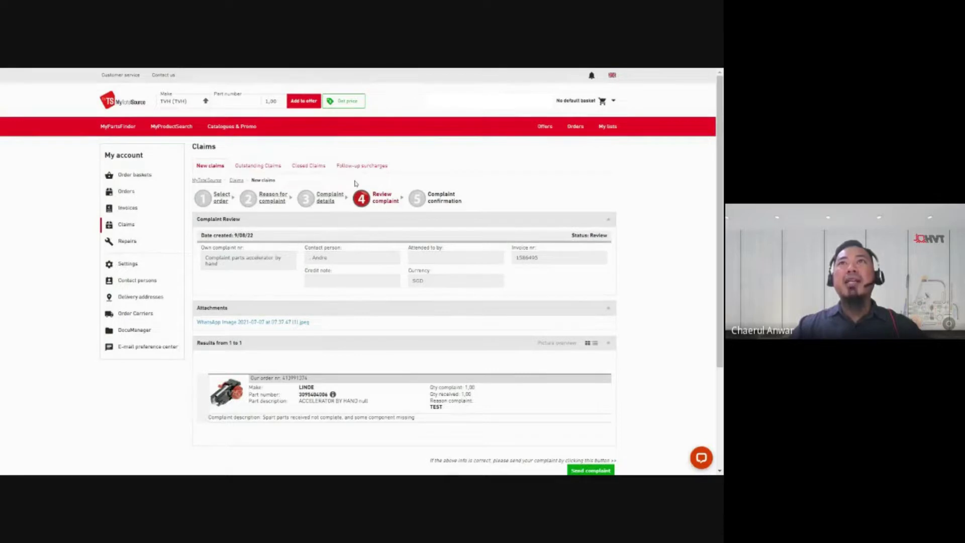
scroll(417, 299, "down", 2)
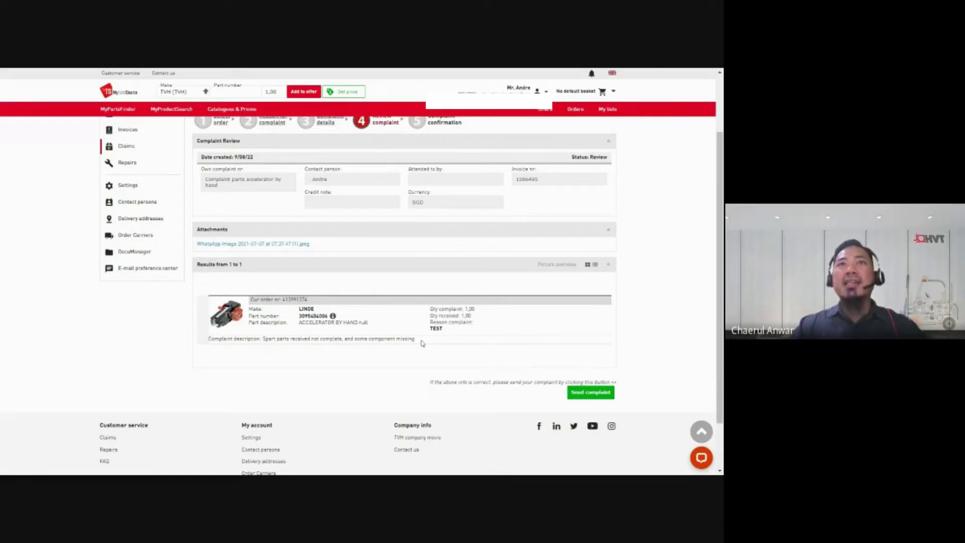
left_click(270, 244)
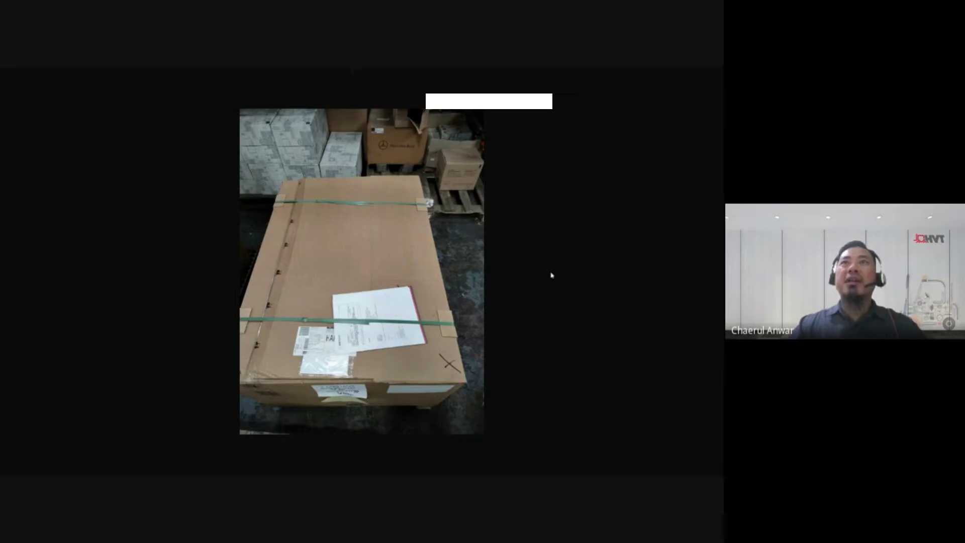
left_click(680, 224)
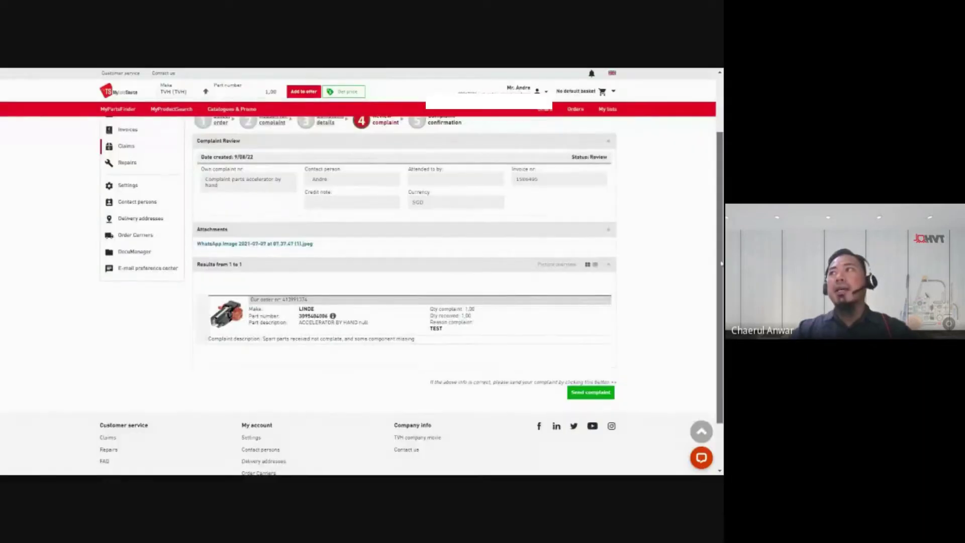
scroll(680, 223, "up", 1)
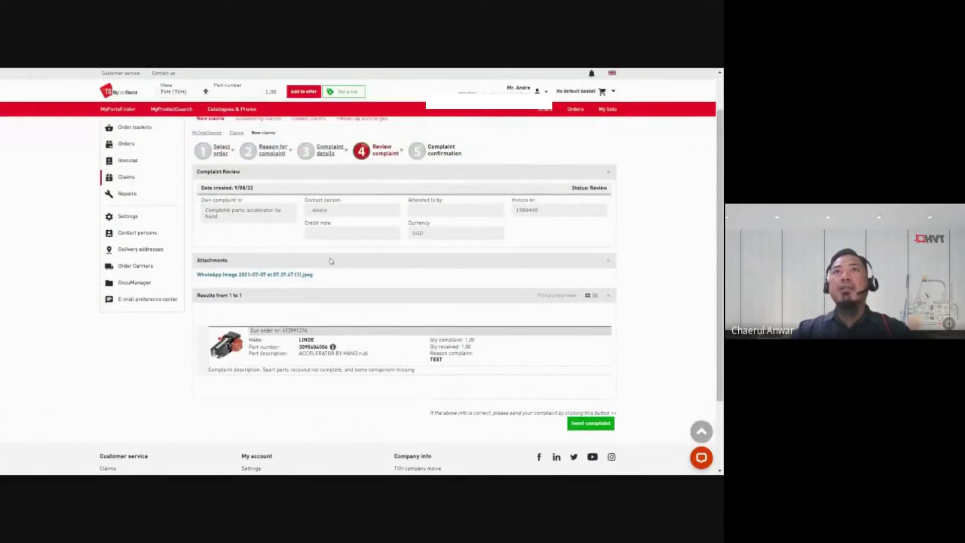
Step: Send the complaint and copy a screenshot of the step-5 confirmation area
left_click(587, 428)
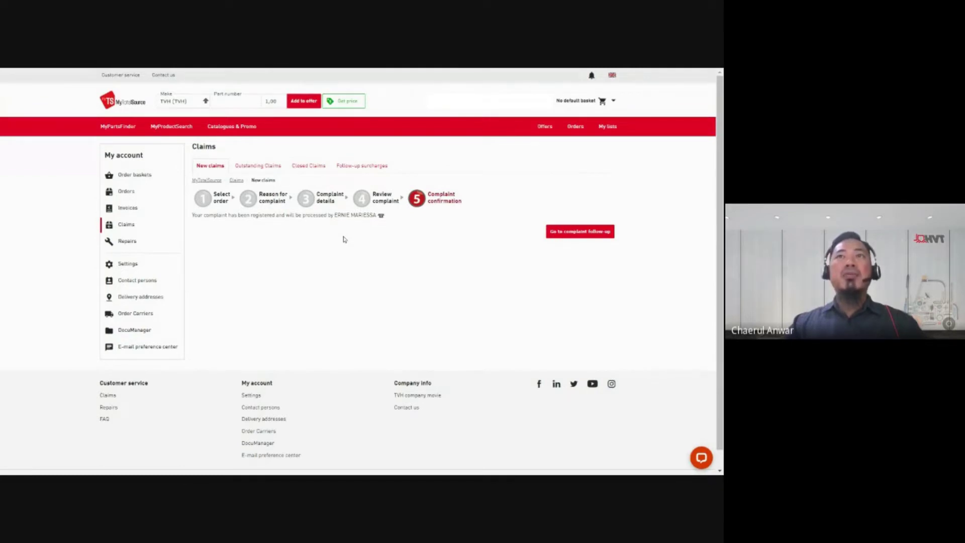
key("super+shift+s")
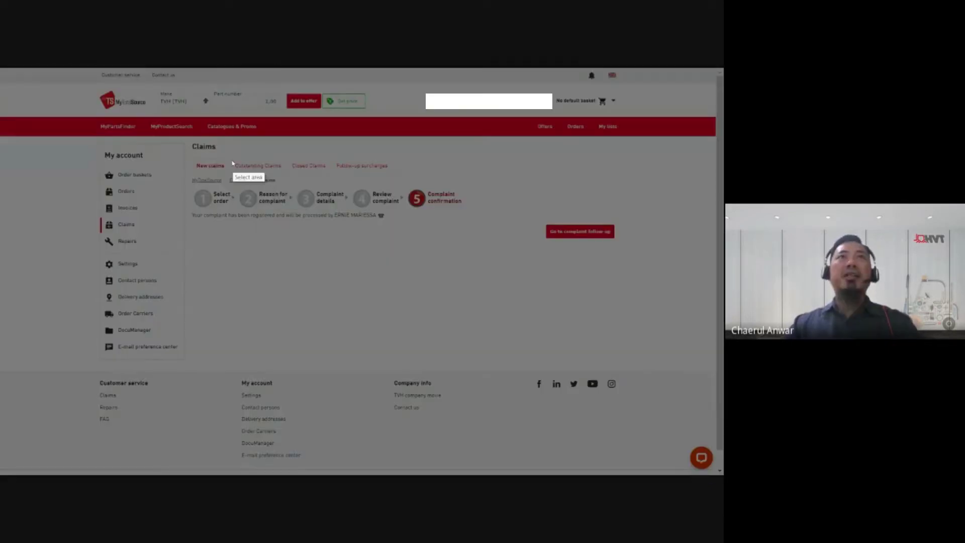
mouse_move(188, 141)
left_mouse_down()
mouse_move(287, 209)
mouse_move(485, 240)
left_mouse_up()
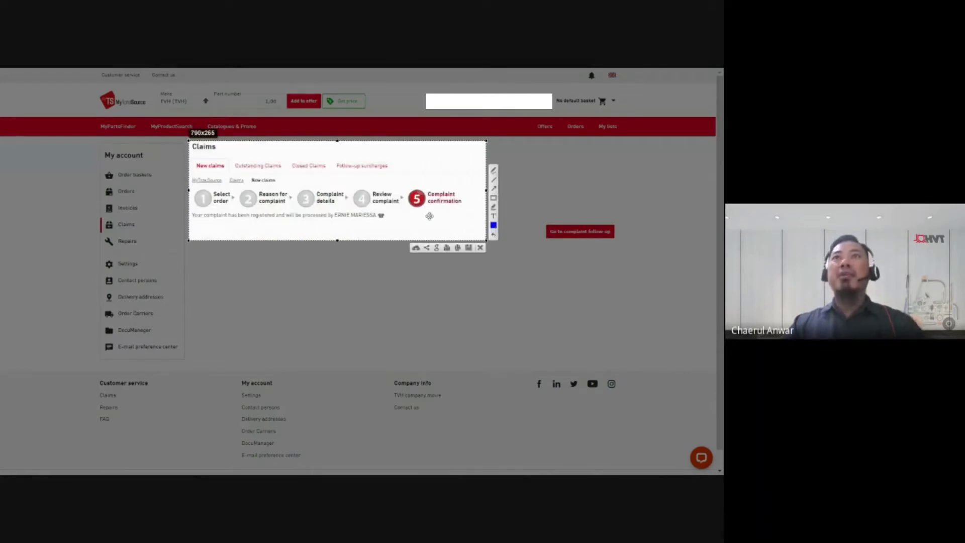
right_click(430, 217)
left_click(455, 238)
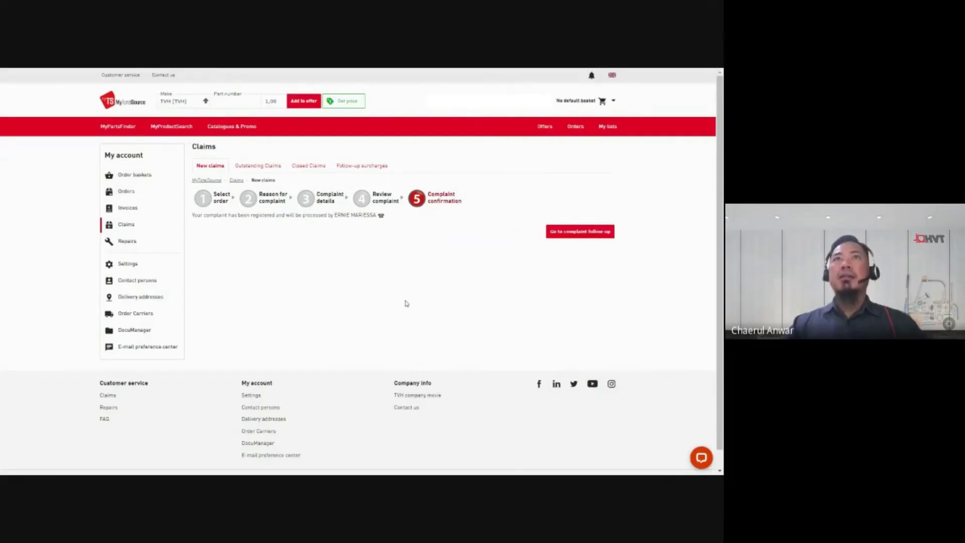
Step: Open complaint follow-up and view the New, Outstanding and Closed Claims lists
left_click(581, 237)
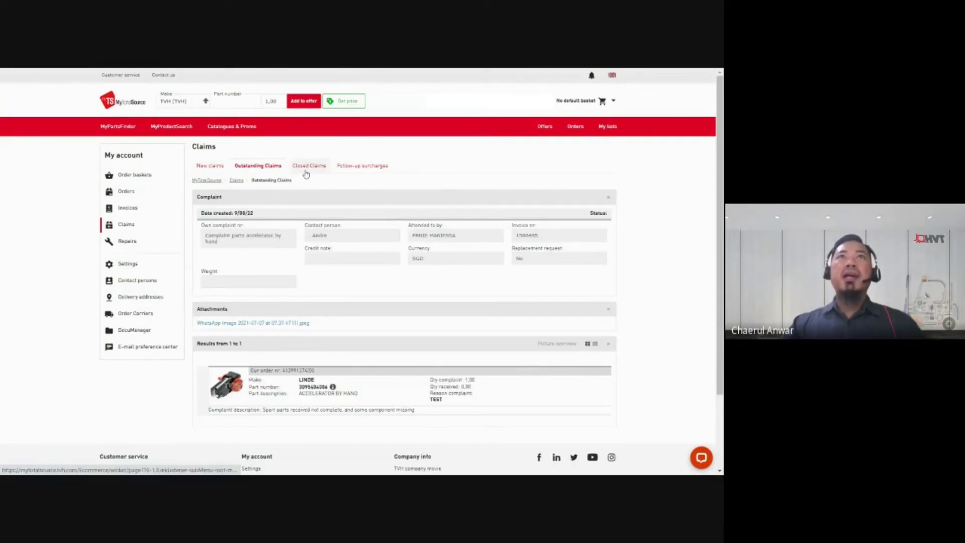
left_click(216, 171)
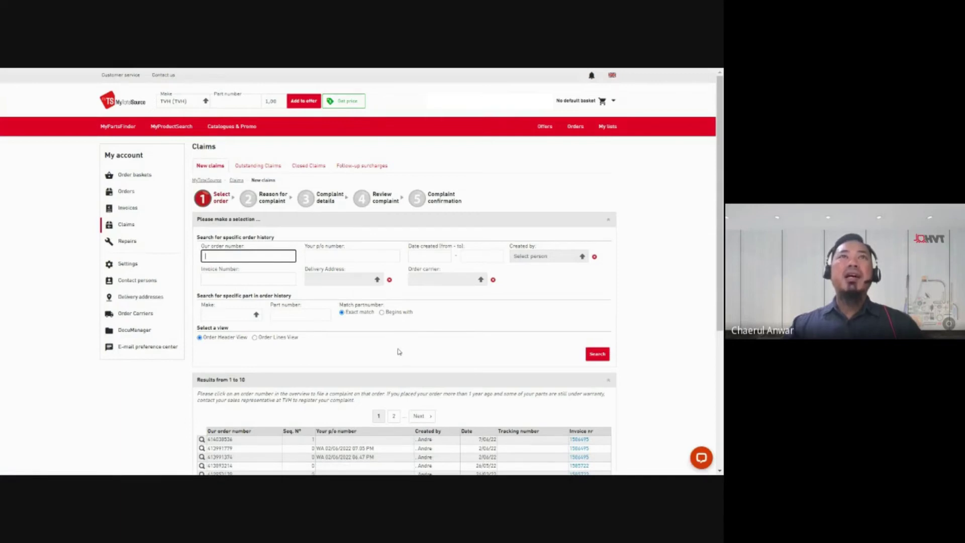
left_click(258, 165)
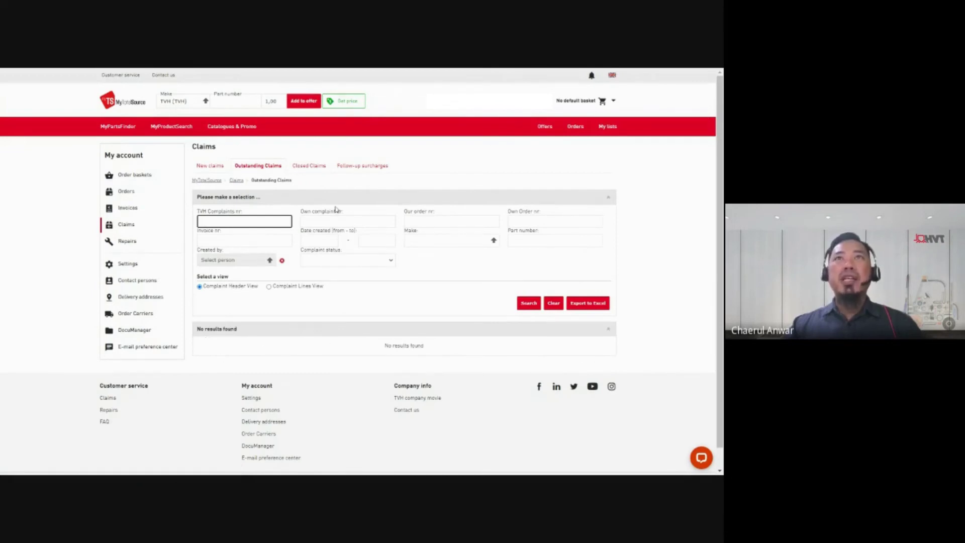
left_click(310, 167)
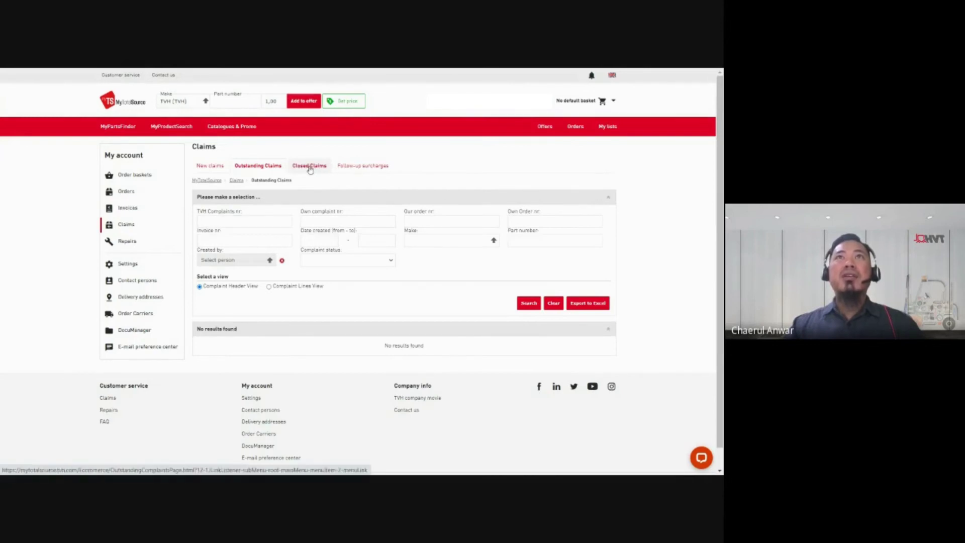